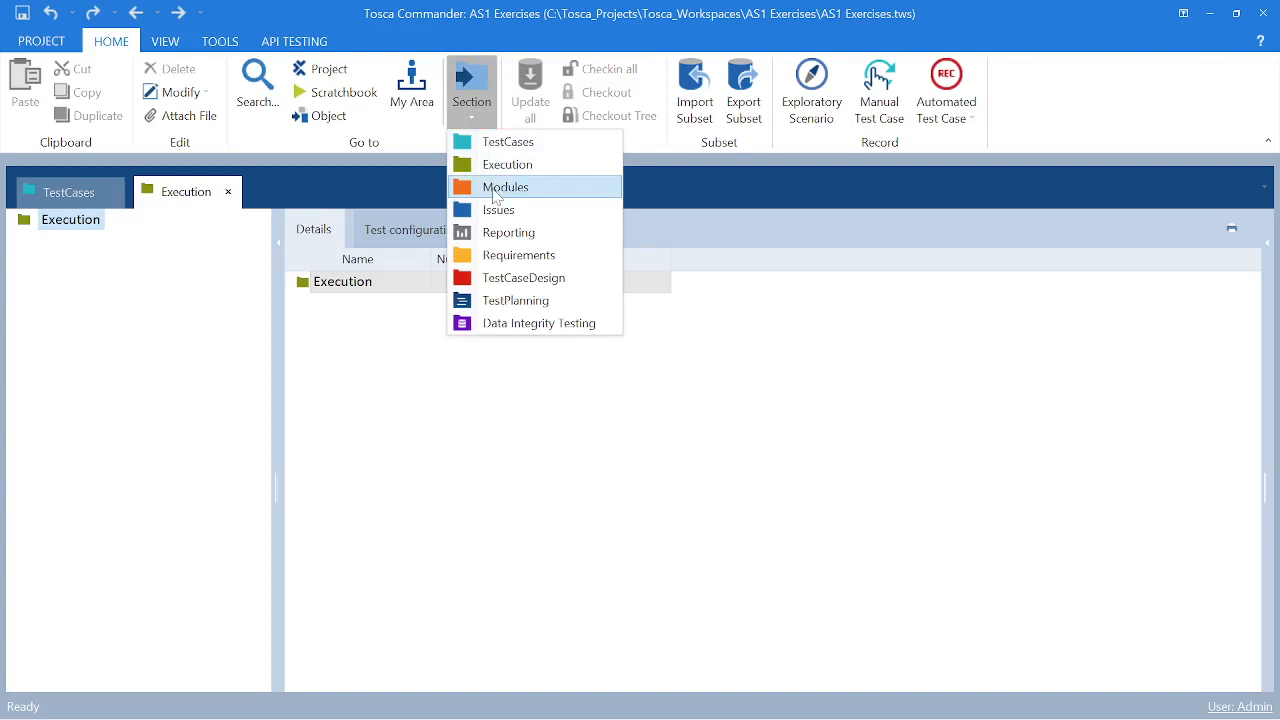
{"action": "left_click", "coordinate": [495, 188]}
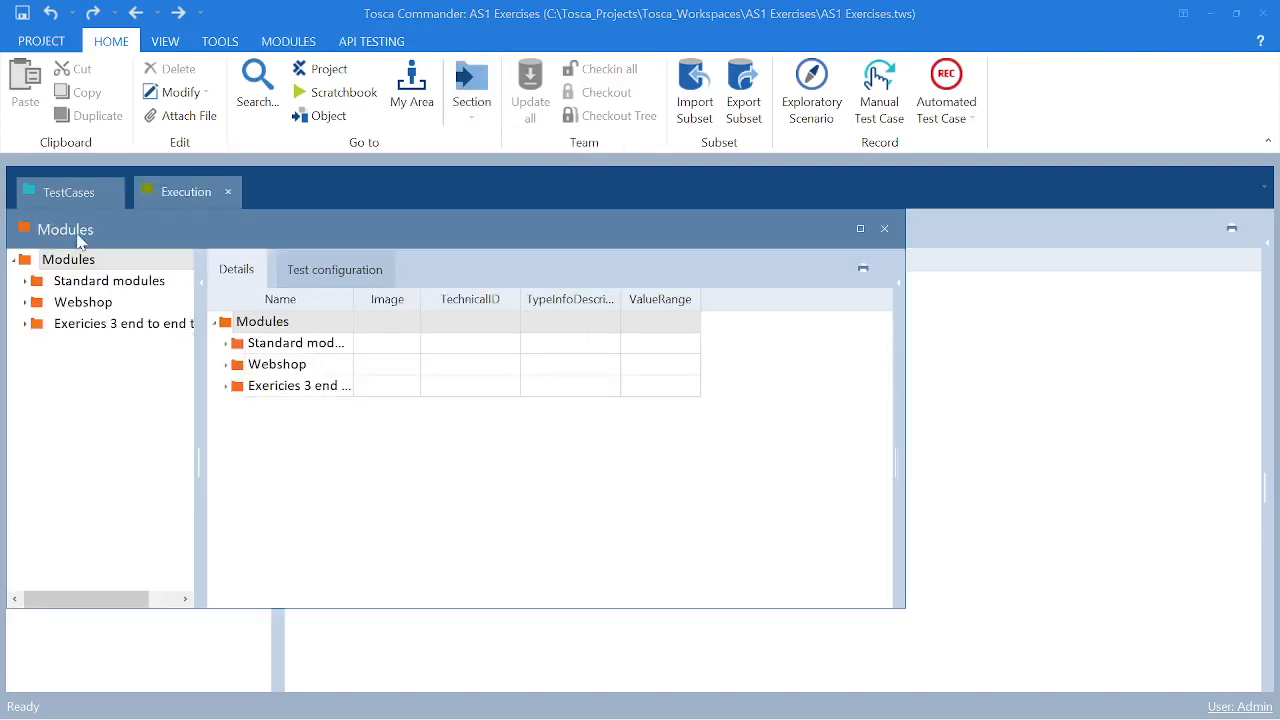
{"action": "left_click_drag", "start_coordinate": [80, 240], "coordinate": [328, 205]}
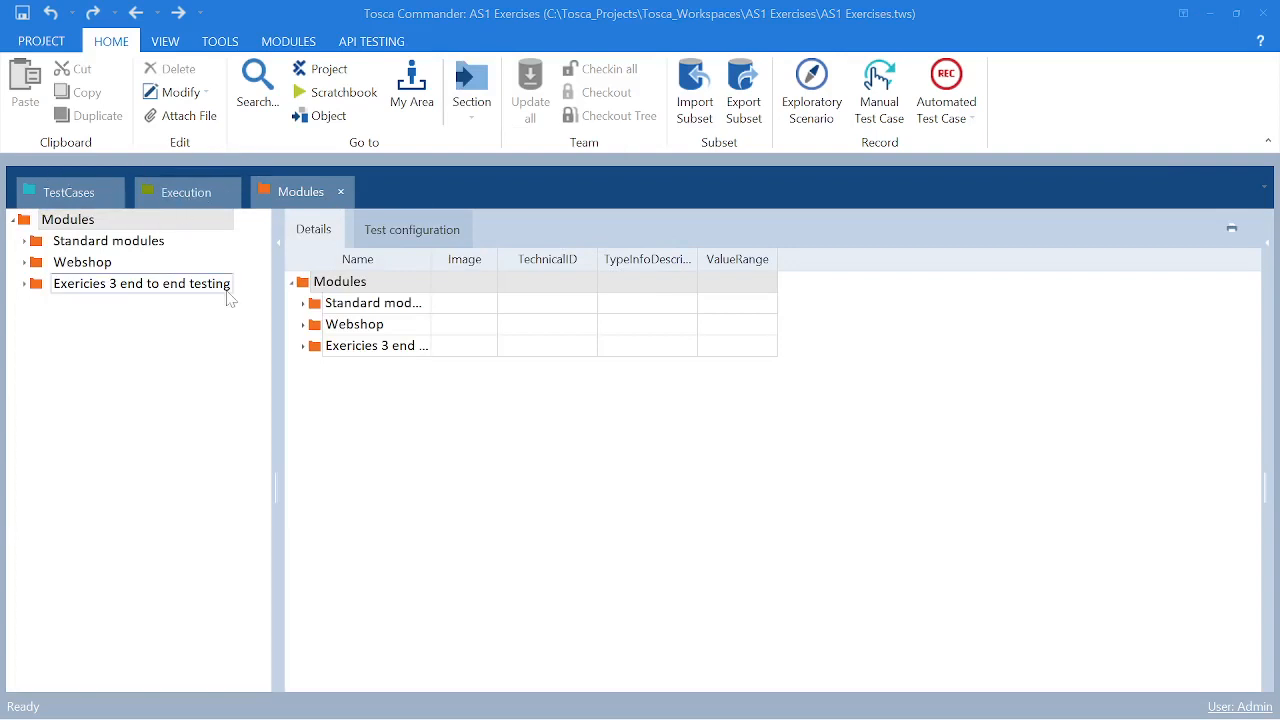
{"action": "left_click", "coordinate": [341, 191]}
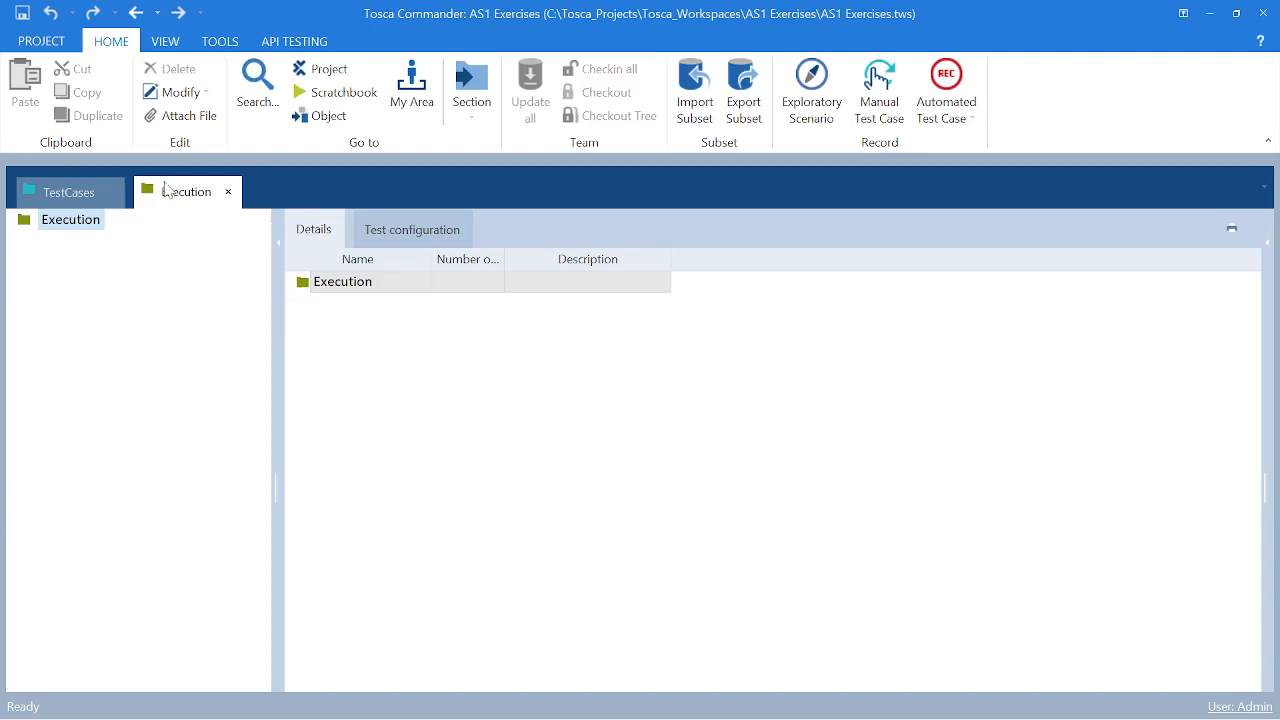
- Dock the Execution section beside TestCases and expand the TestCases tree down to the End To End testing test case
{"action": "left_click_drag", "start_coordinate": [168, 191], "coordinate": [674, 443]}
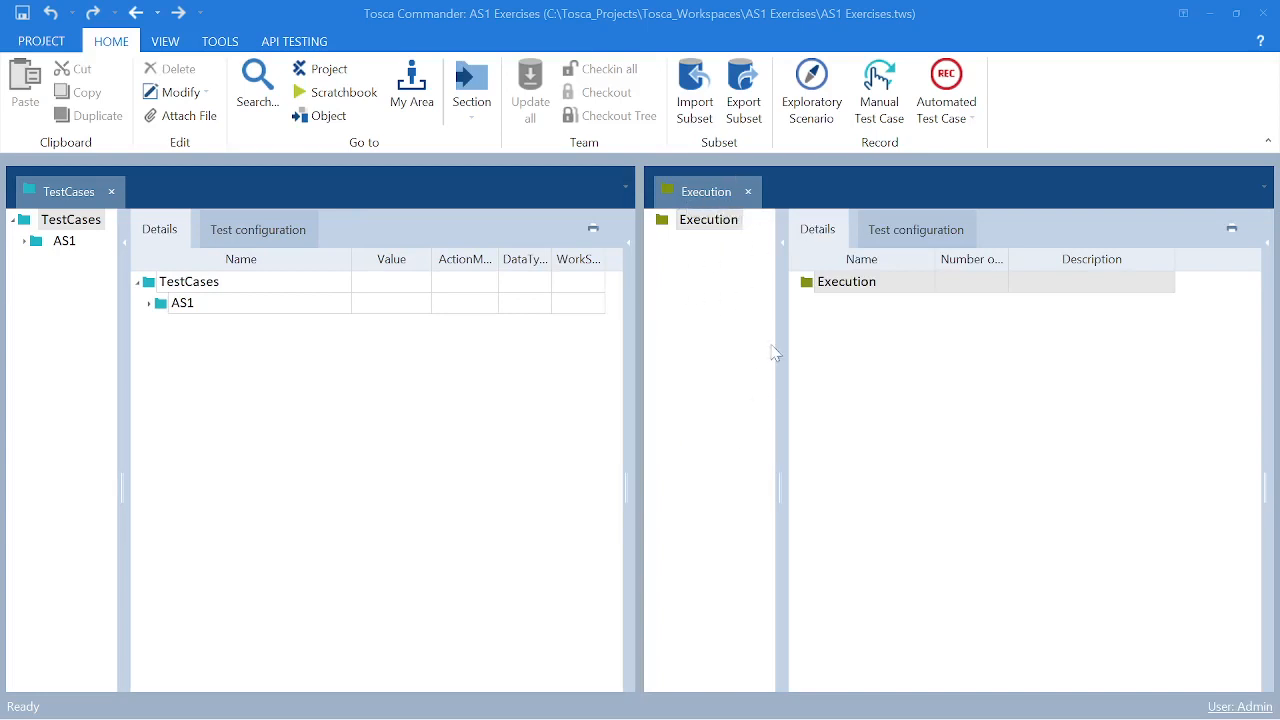
{"action": "left_click", "coordinate": [829, 287]}
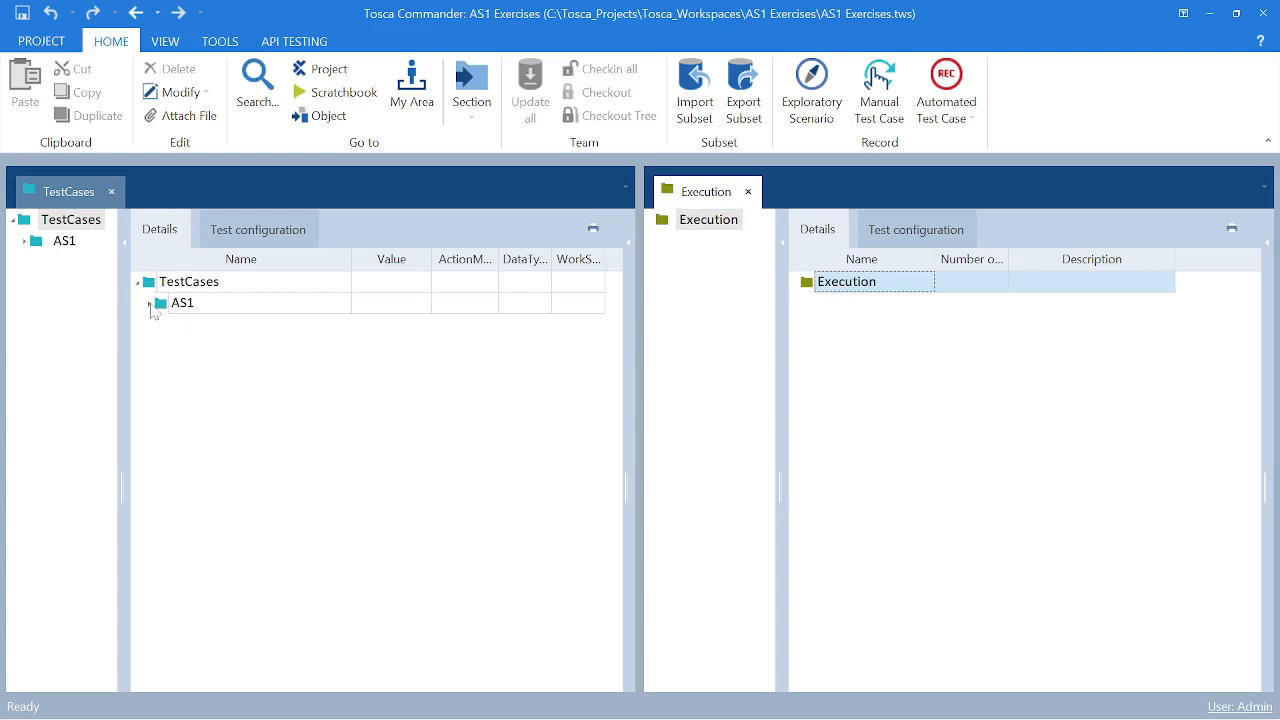
{"action": "left_click", "coordinate": [150, 303]}
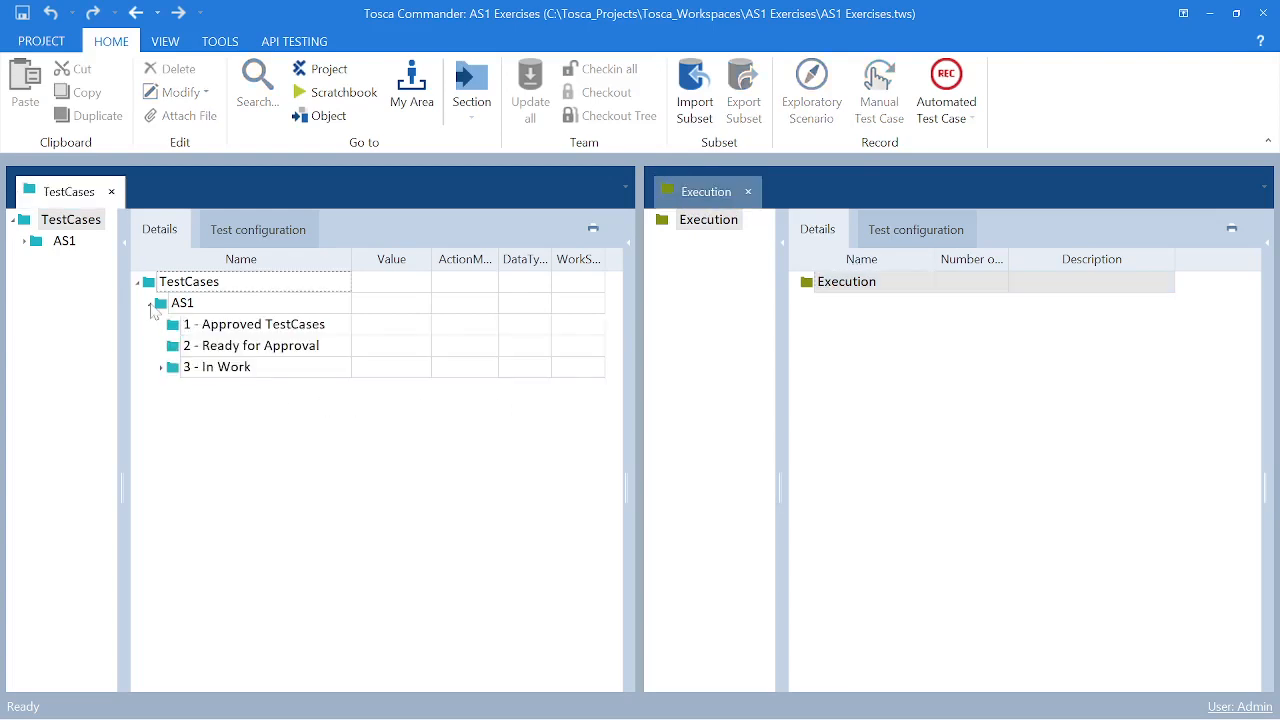
{"action": "left_click", "coordinate": [161, 368]}
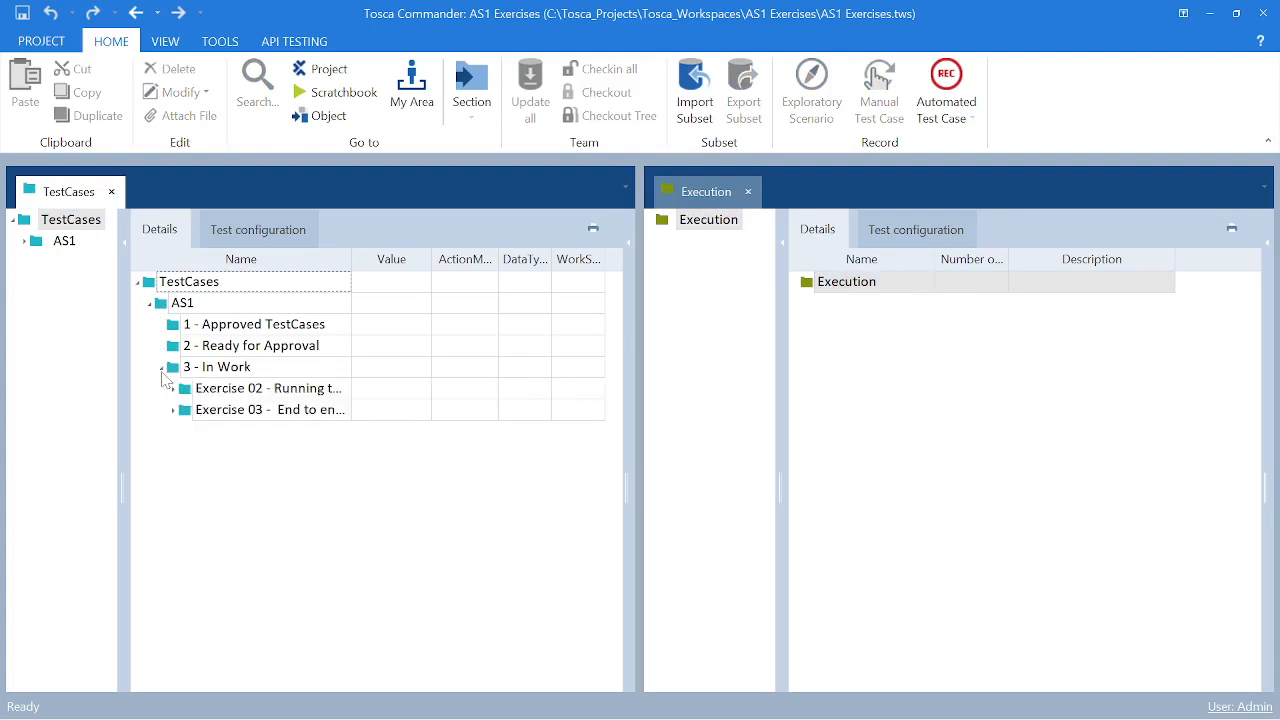
{"action": "left_click", "coordinate": [174, 410]}
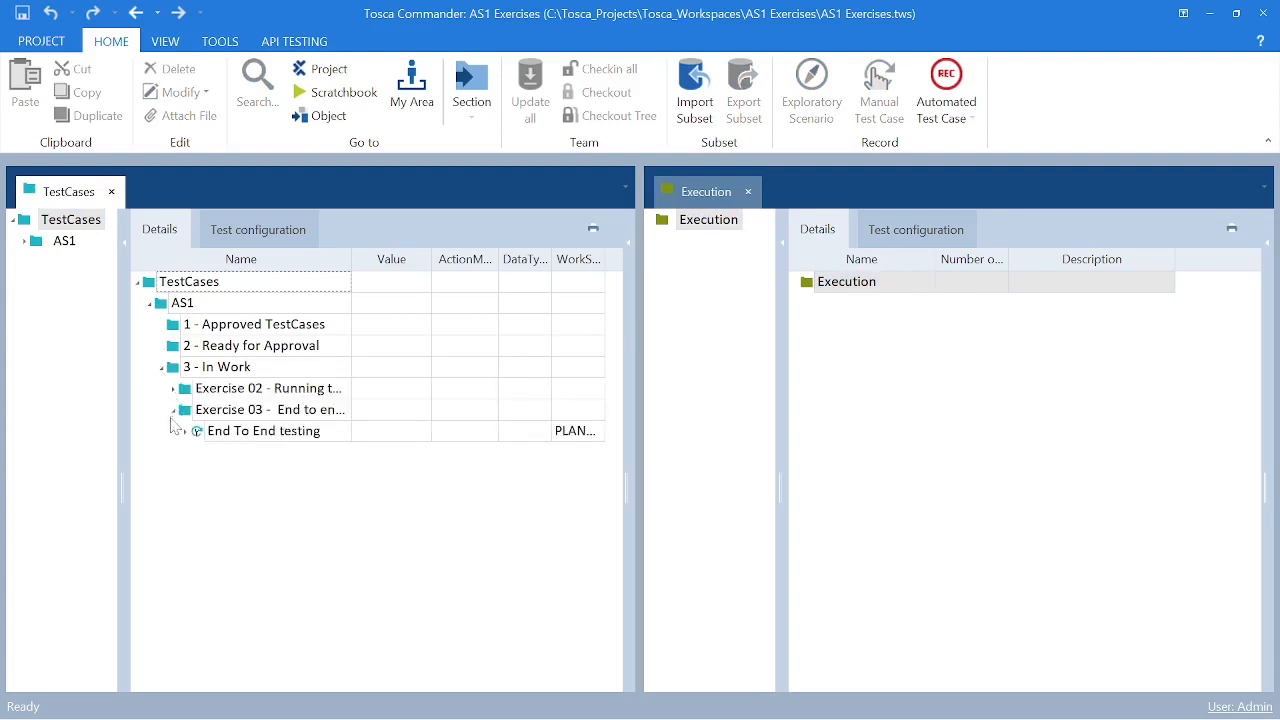
{"action": "left_click", "coordinate": [186, 433]}
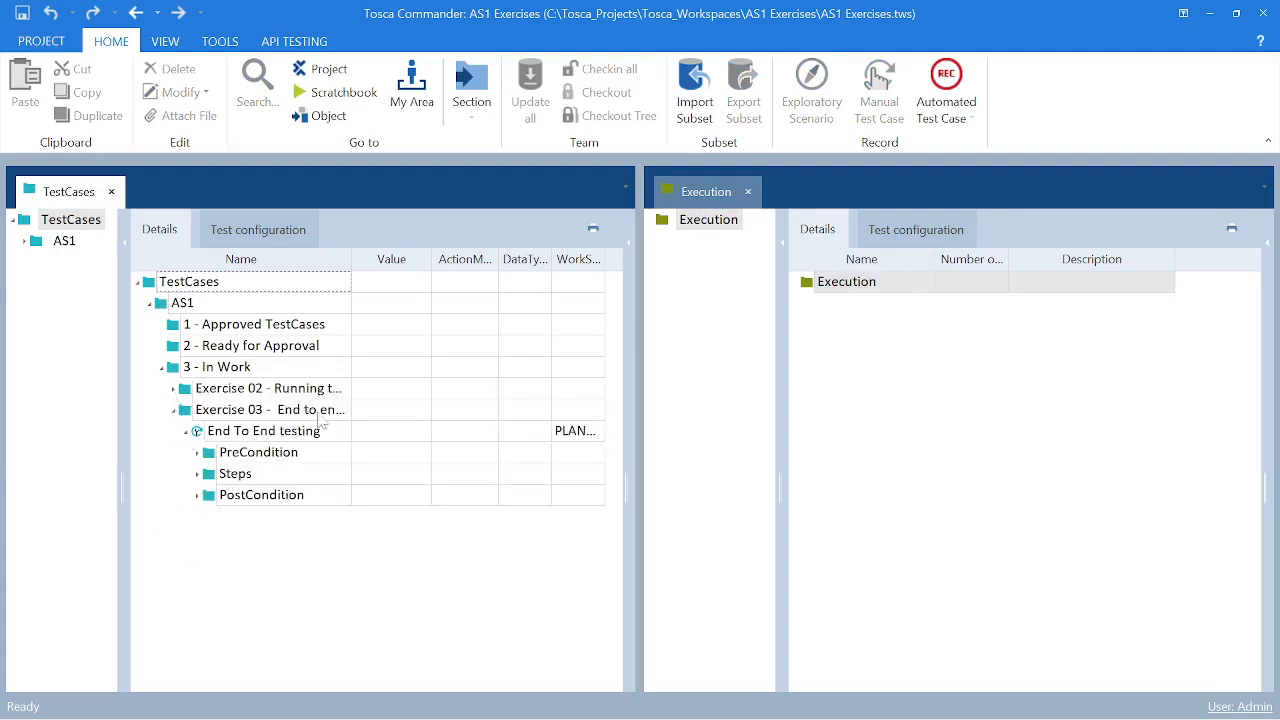
- Create an ExecutionLists folder named WebShop under the Execution folder
{"action": "right_click", "coordinate": [818, 286]}
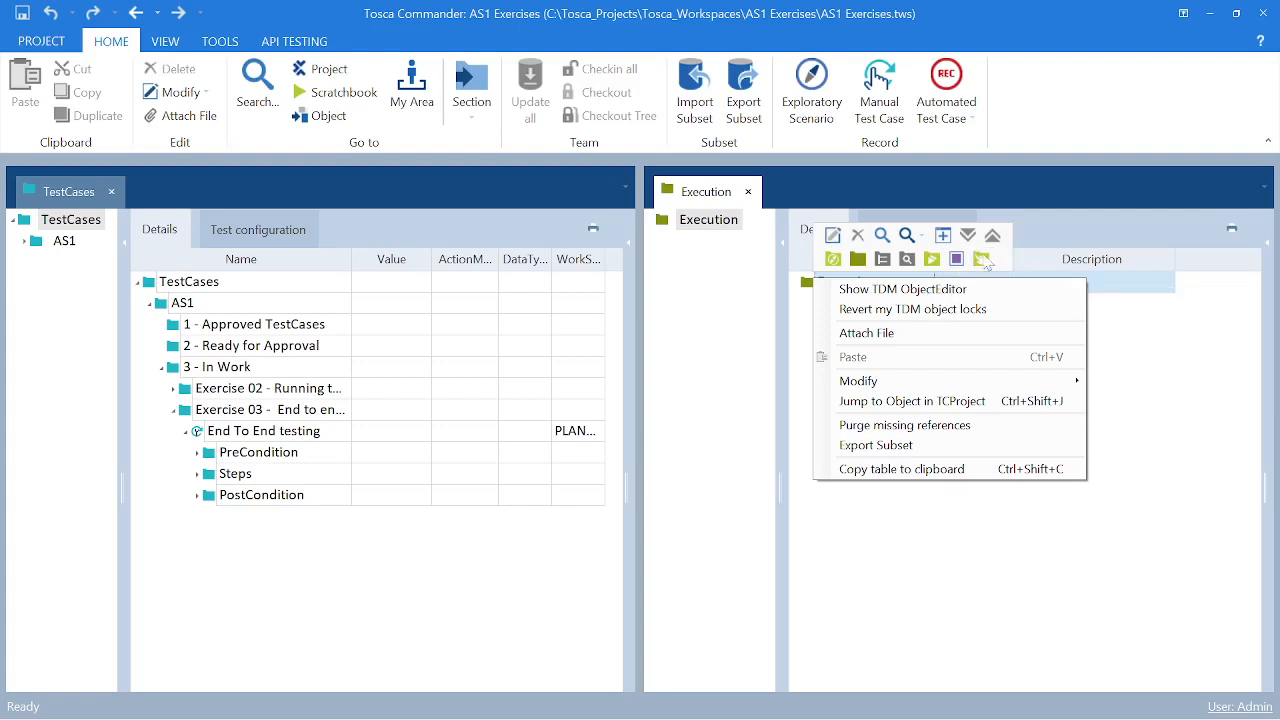
{"action": "left_click", "coordinate": [930, 260]}
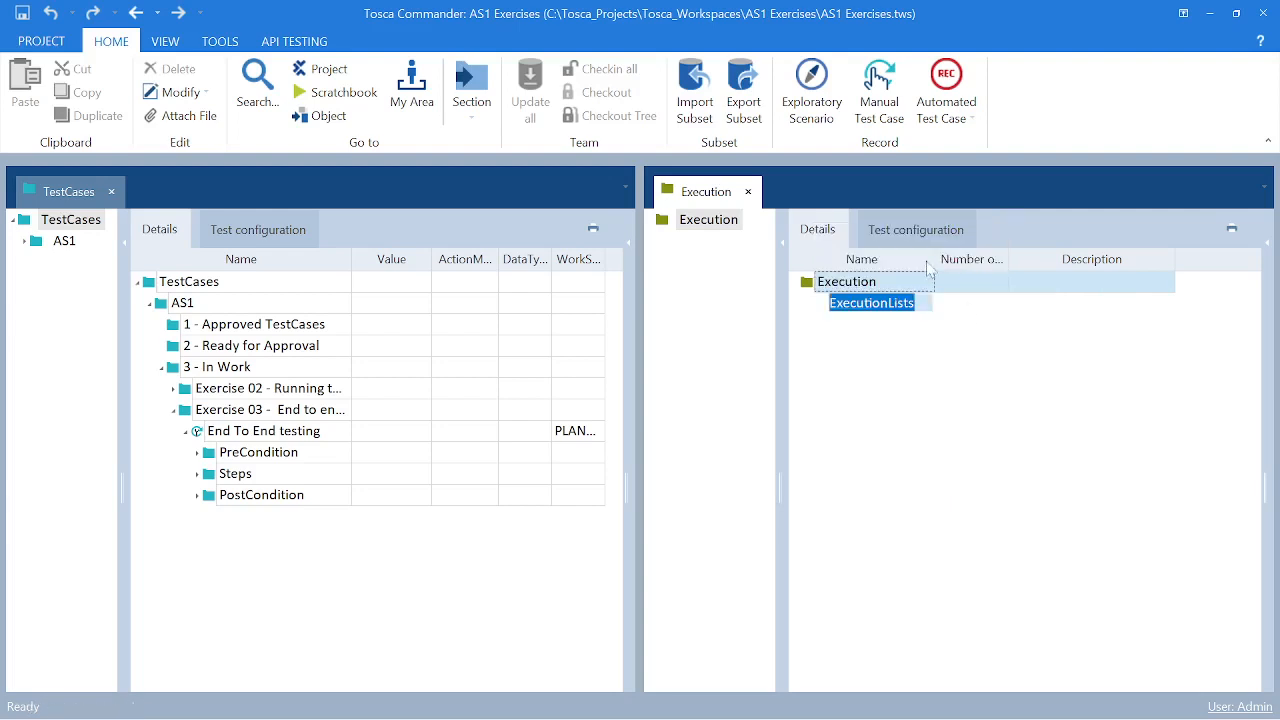
{"action": "type", "text": "WebShop"}
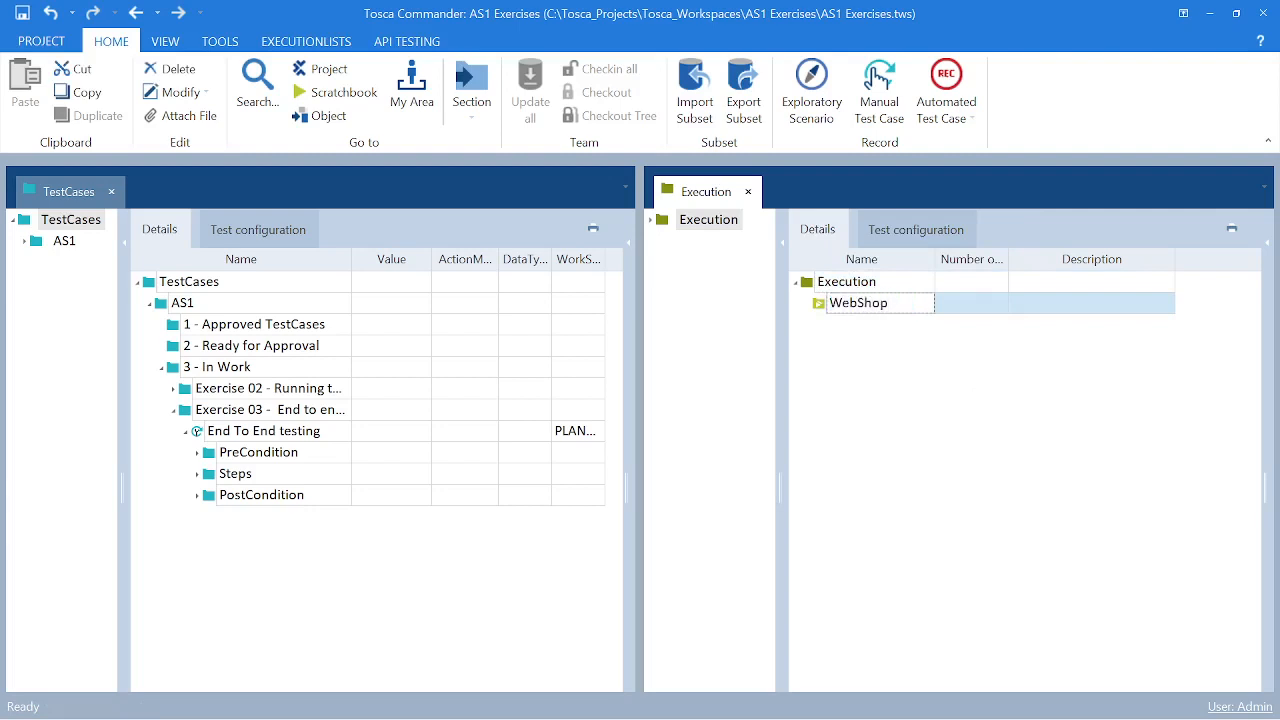
{"action": "left_click", "coordinate": [930, 458]}
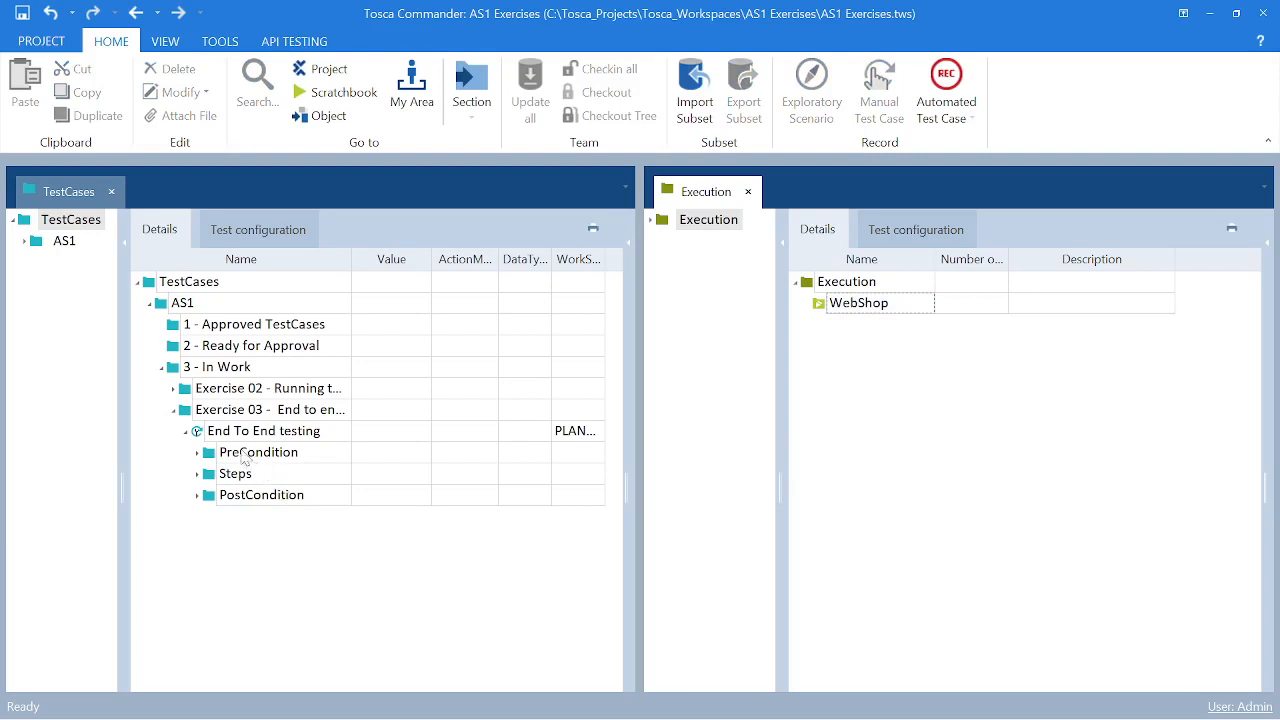
- Try to add the PreCondition folder of End To End testing to the WebShop folder
{"action": "left_click_drag", "start_coordinate": [245, 455], "coordinate": [858, 313]}
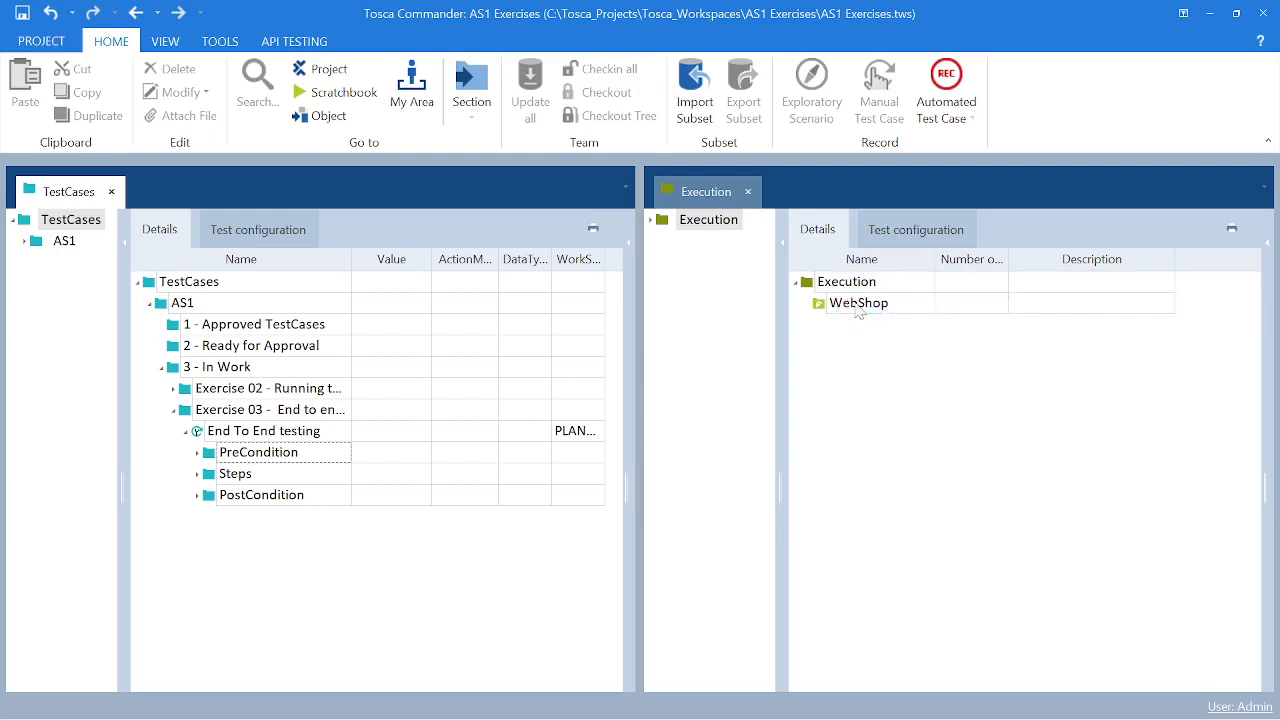
{"action": "left_click", "coordinate": [849, 303]}
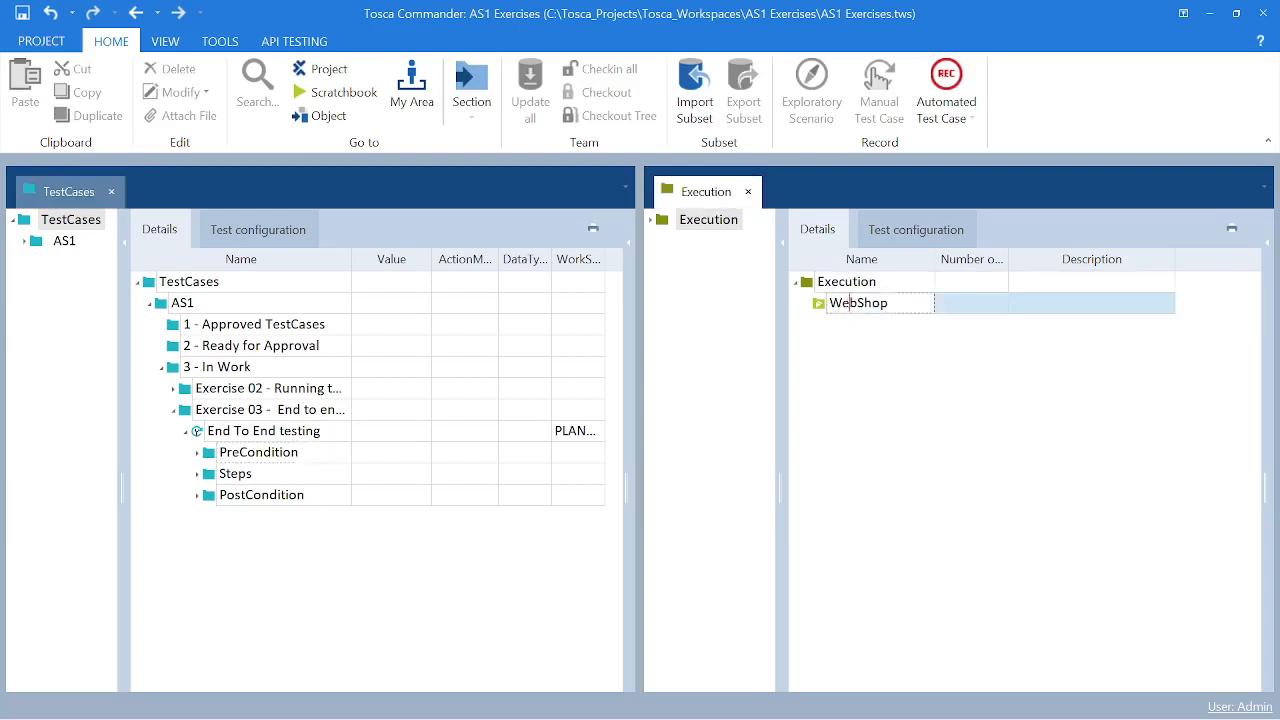
{"action": "key", "text": "Up"}
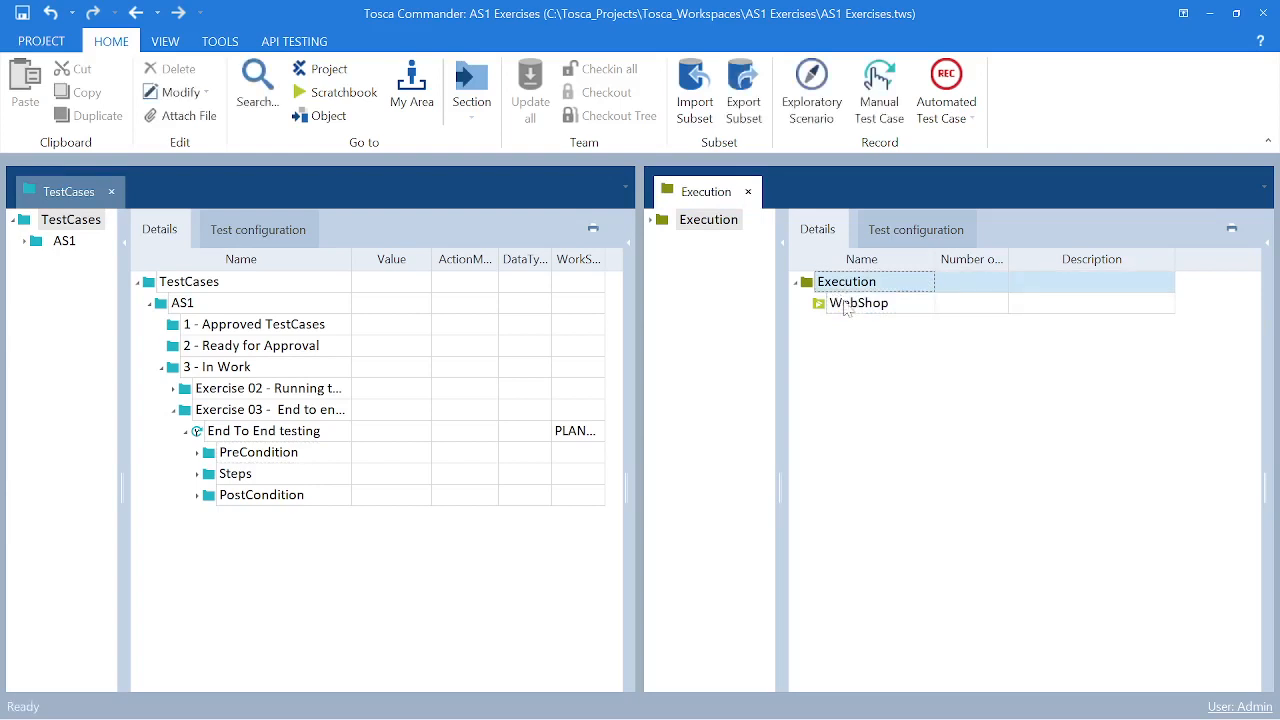
{"action": "left_click", "coordinate": [863, 338]}
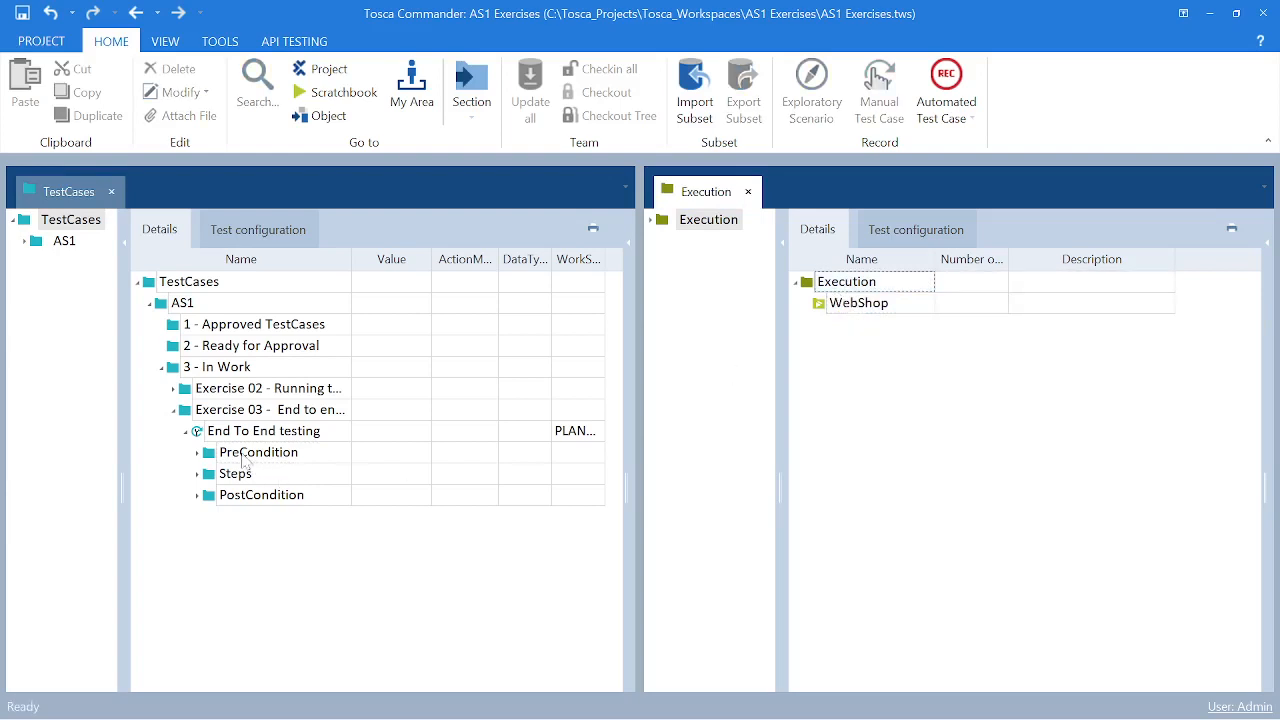
{"action": "left_click_drag", "start_coordinate": [242, 455], "coordinate": [595, 404]}
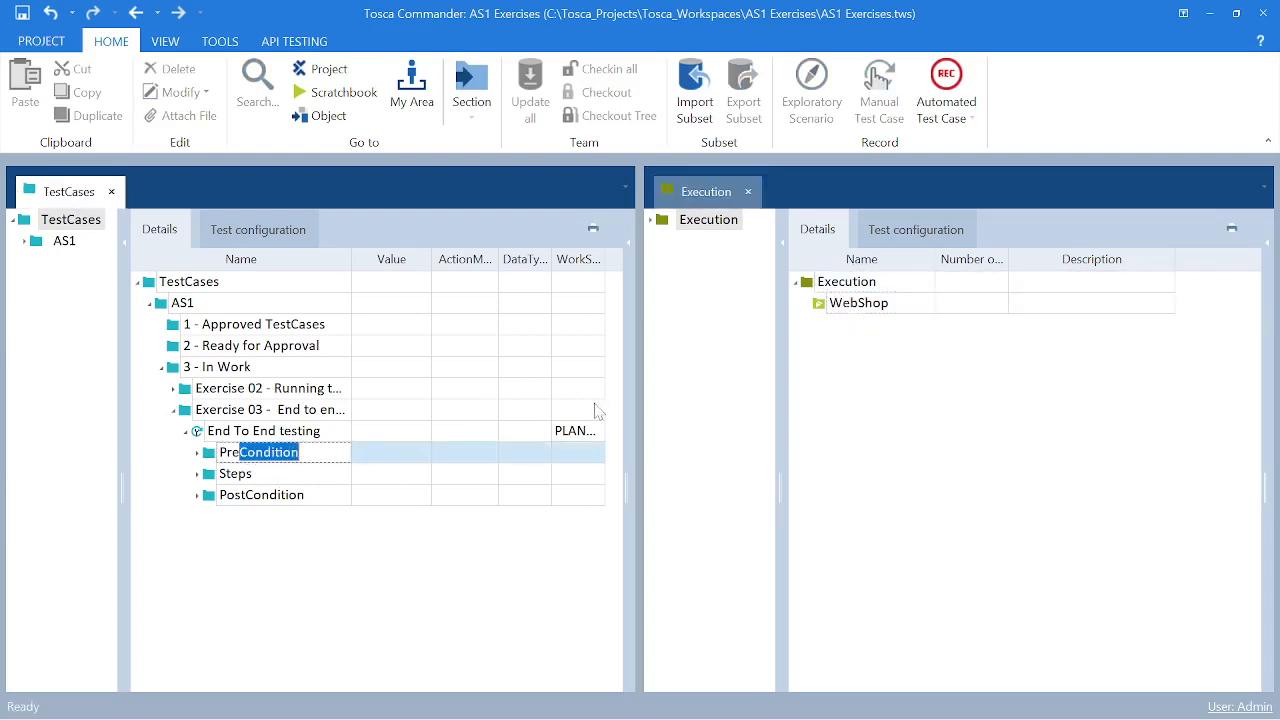
{"action": "left_click", "coordinate": [300, 430]}
{"action": "left_click", "coordinate": [264, 458]}
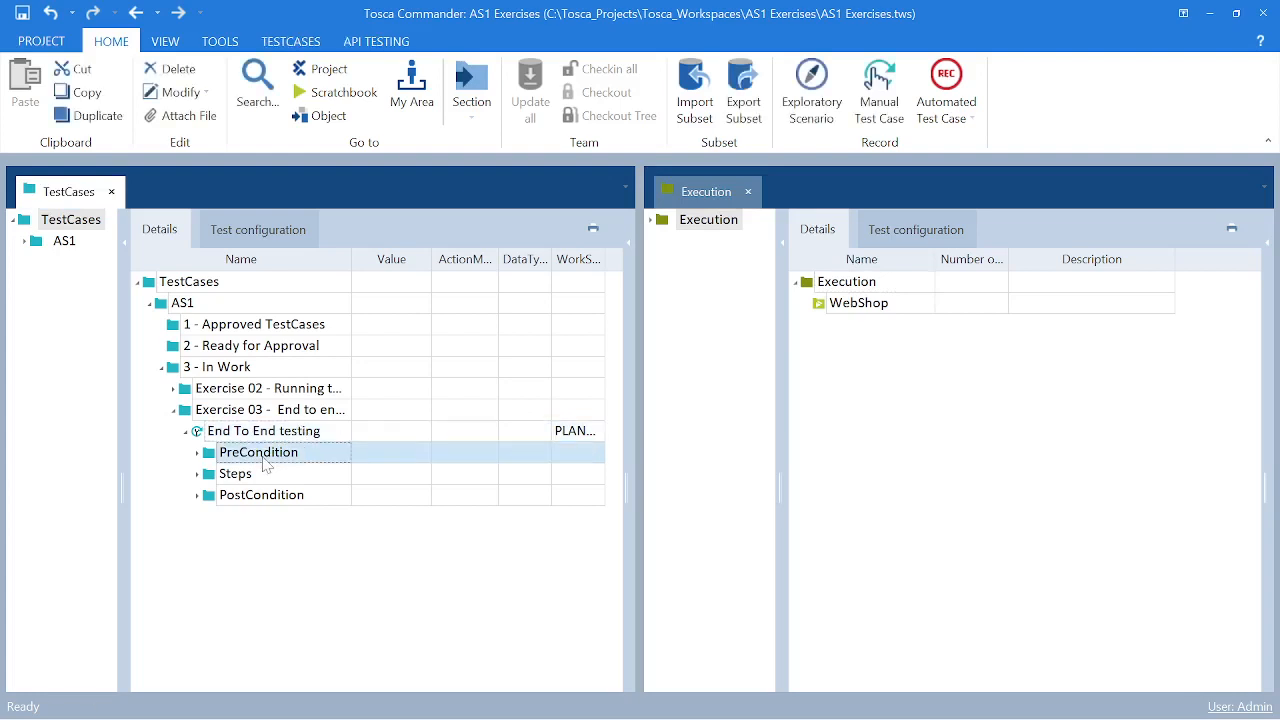
{"action": "left_click_drag", "start_coordinate": [262, 456], "coordinate": [657, 371]}
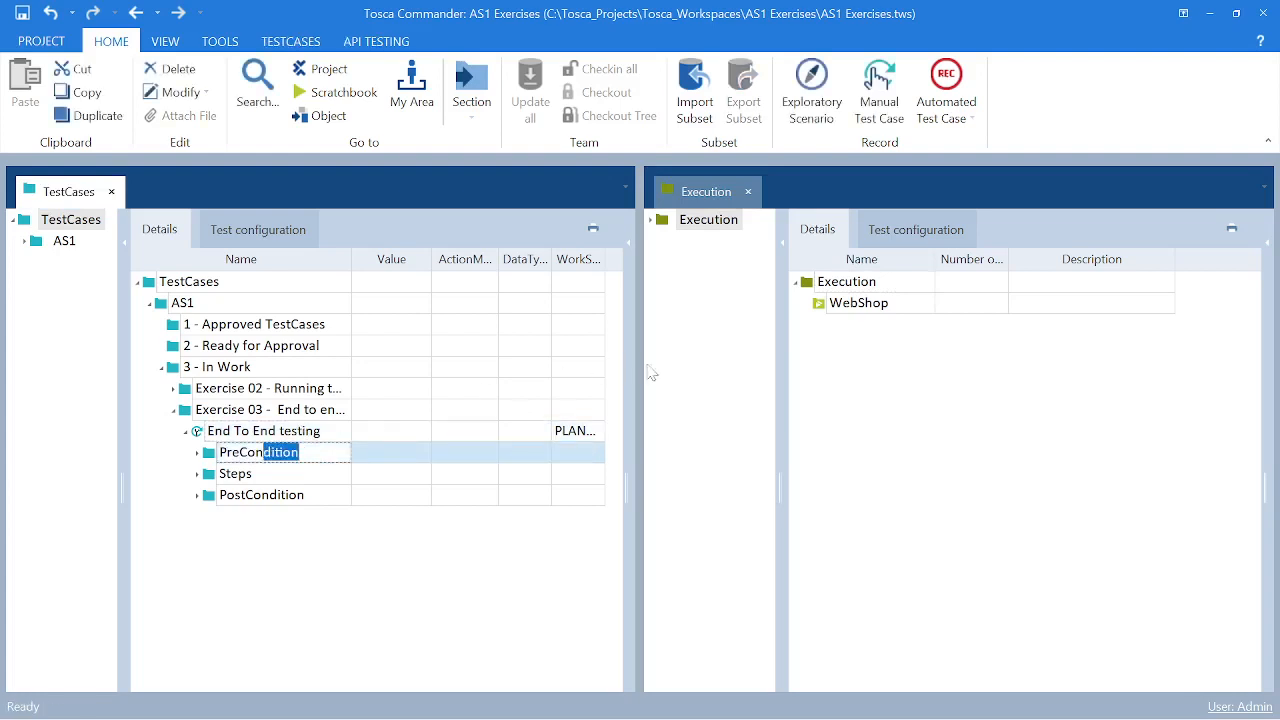
{"action": "left_click", "coordinate": [316, 432]}
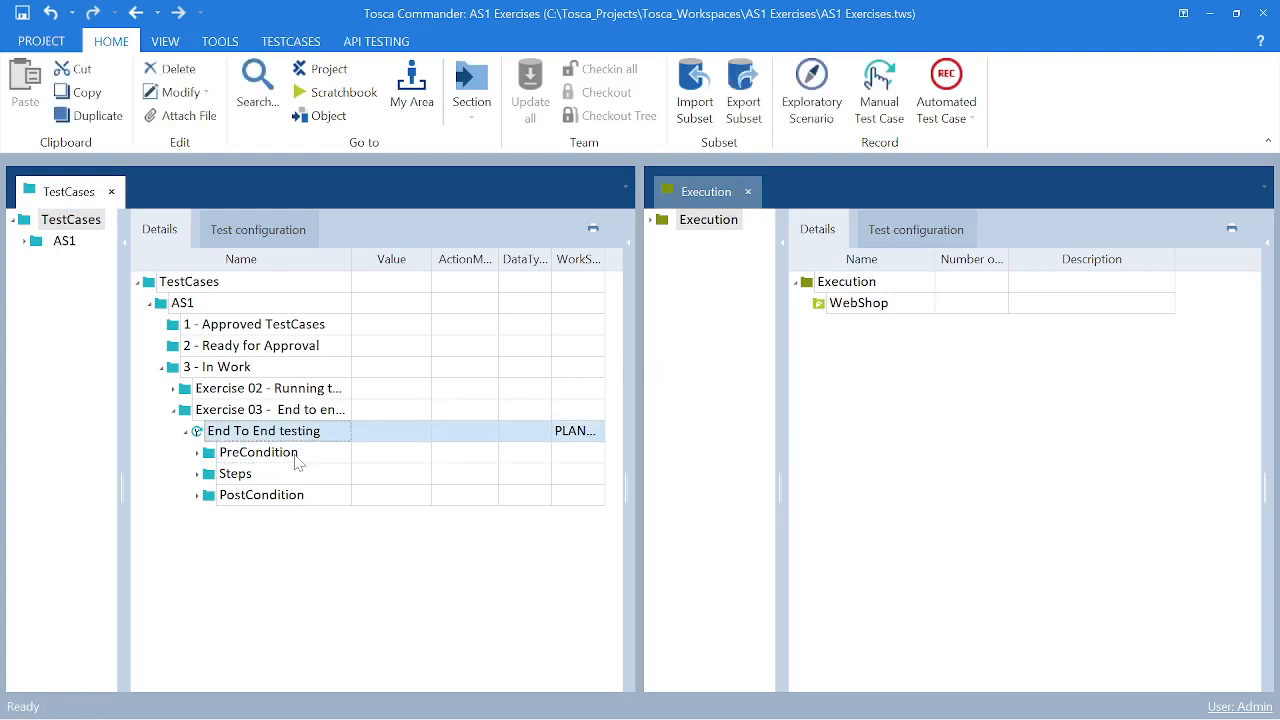
{"action": "left_click_drag", "start_coordinate": [297, 462], "coordinate": [858, 323]}
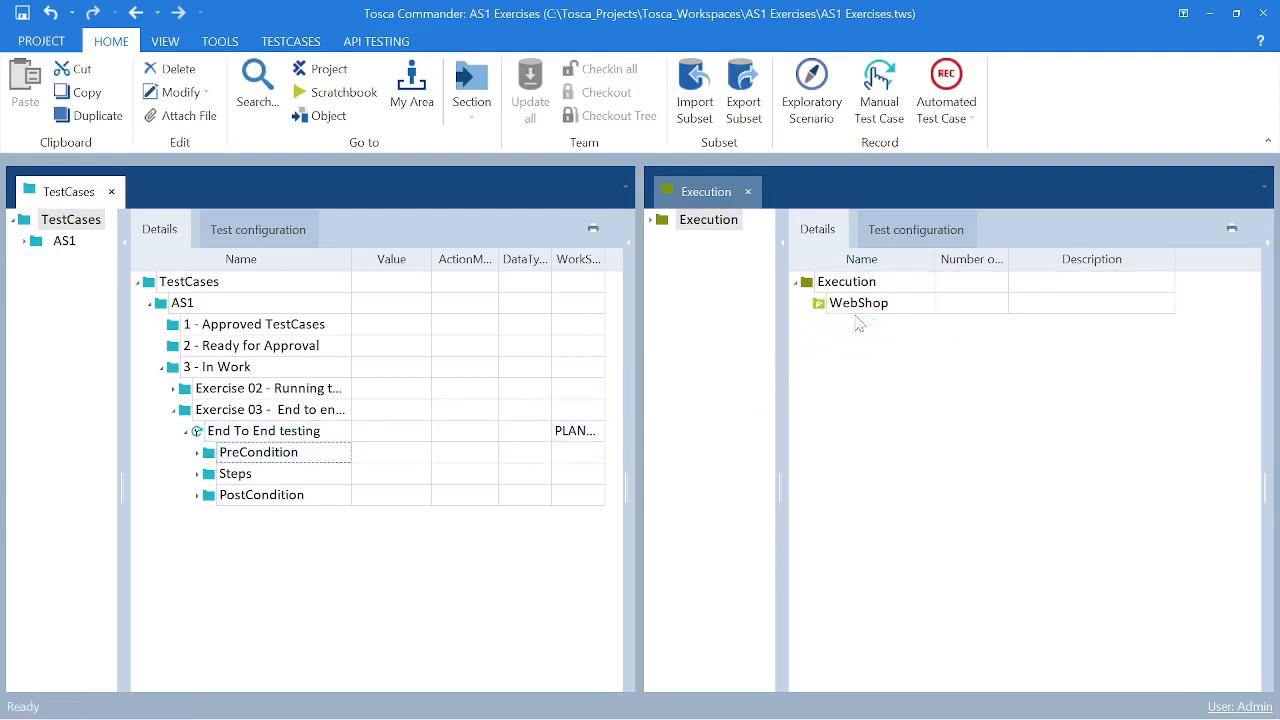
- Restore the ExecutionLists folder's name to WebShop
{"action": "left_click", "coordinate": [801, 286]}
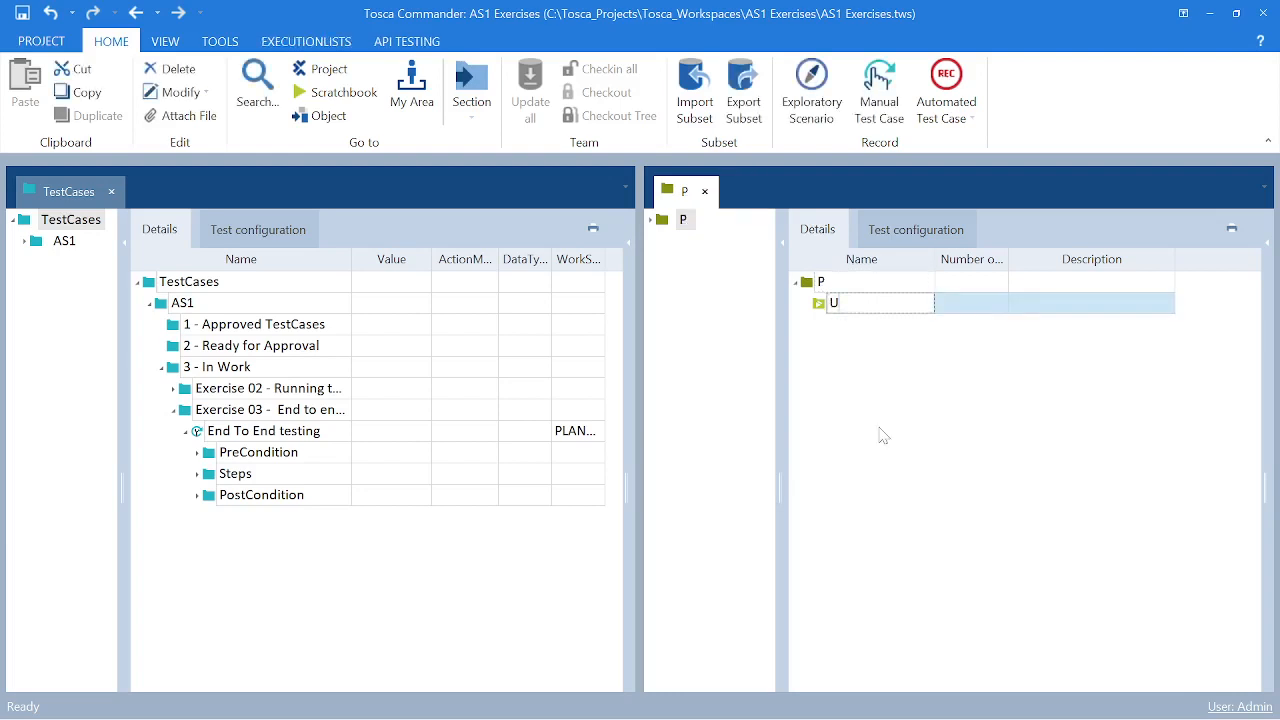
{"action": "left_click", "coordinate": [378, 553]}
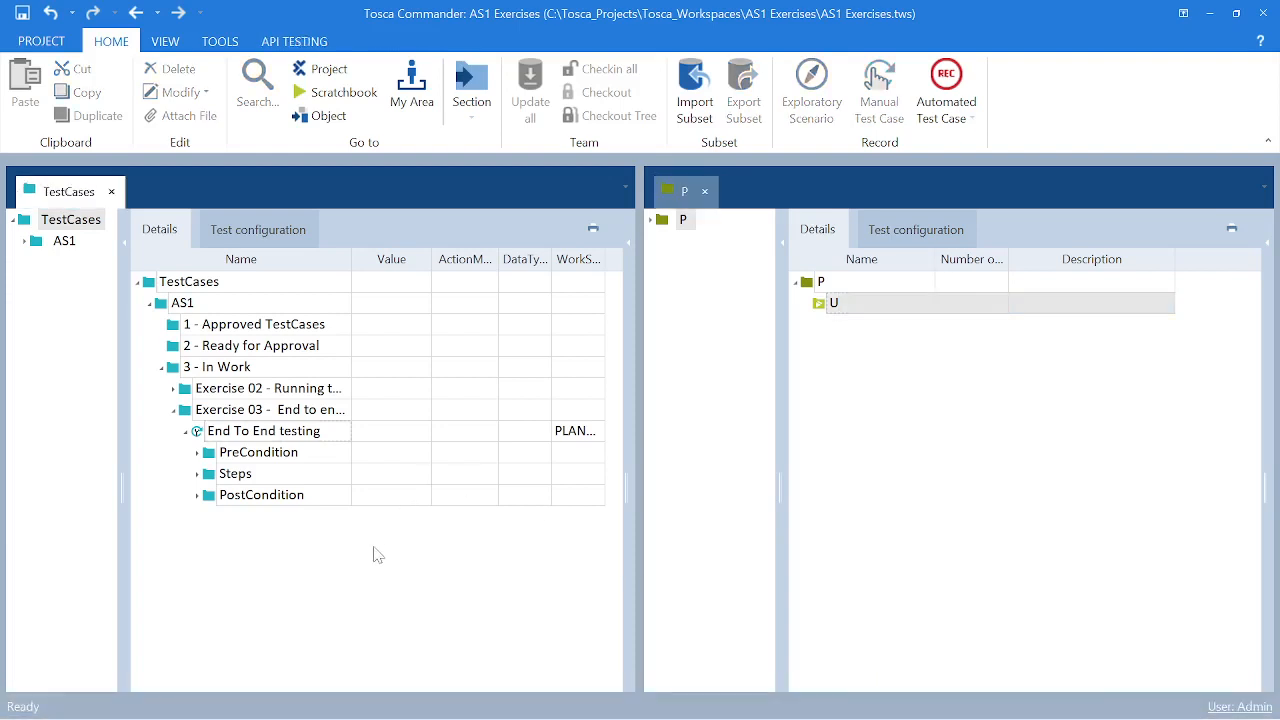
{"action": "left_click", "coordinate": [877, 303]}
{"action": "type", "text": "We"}
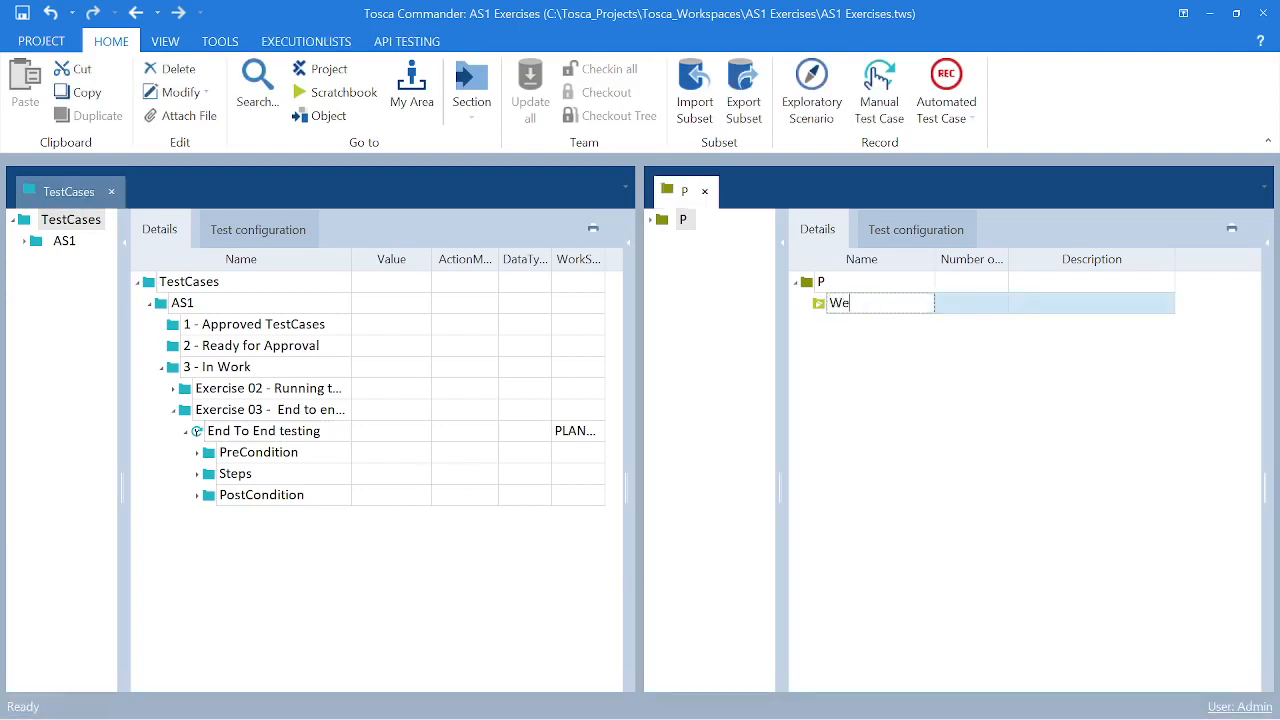
{"action": "type", "text": "bShop"}
{"action": "left_click", "coordinate": [983, 378]}
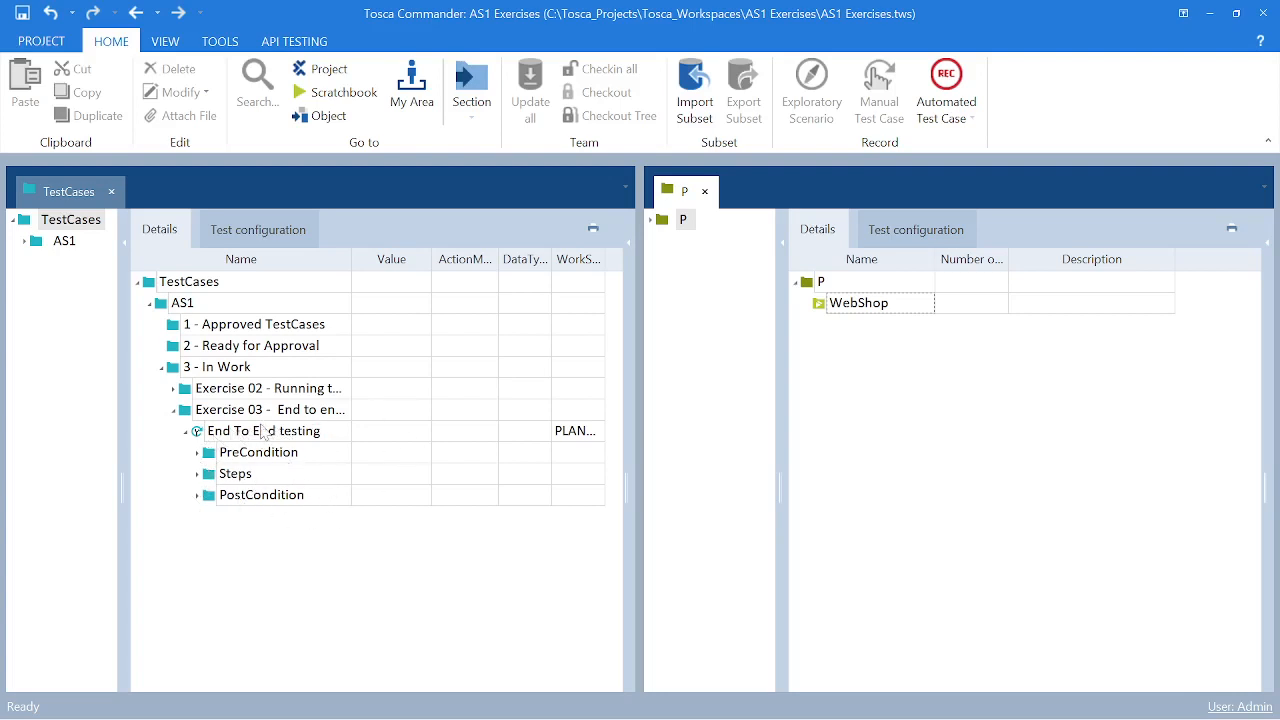
- Add the End To End testing test case to the WebShop ExecutionLists folder as a new ExecutionList
{"action": "left_click", "coordinate": [241, 437]}
{"action": "left_click_drag", "start_coordinate": [241, 437], "coordinate": [497, 391]}
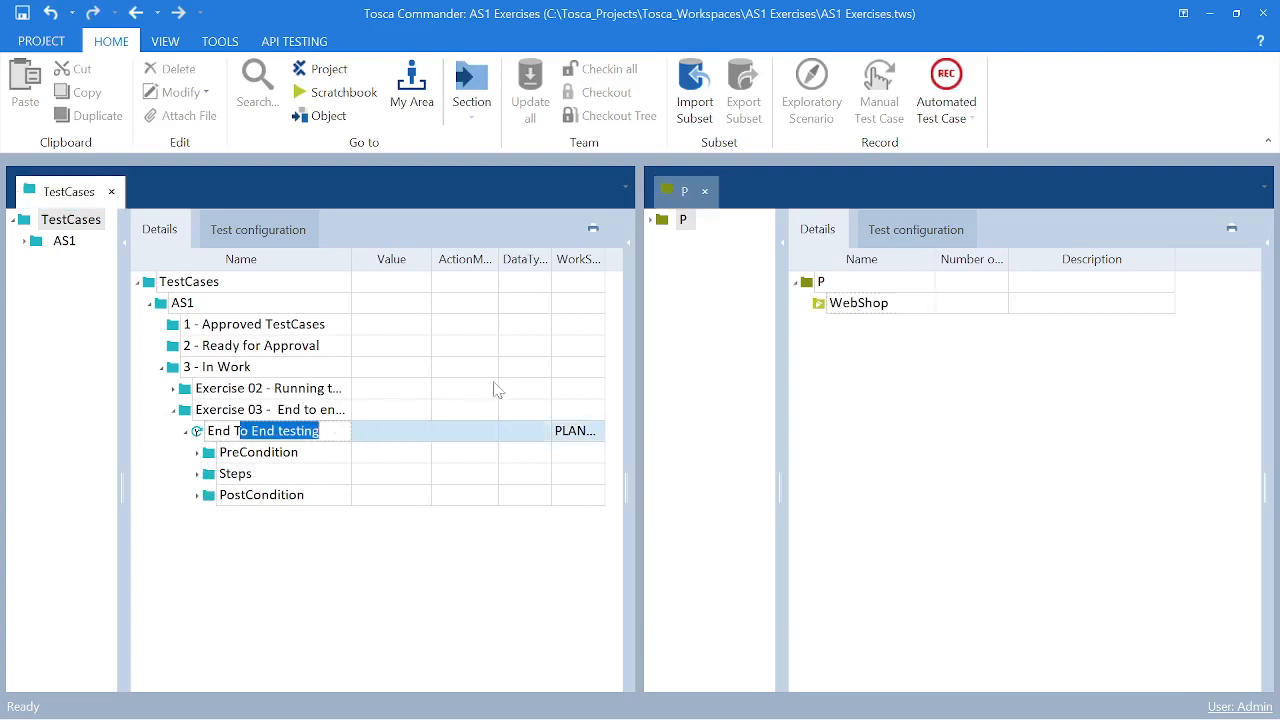
{"action": "left_click", "coordinate": [308, 411]}
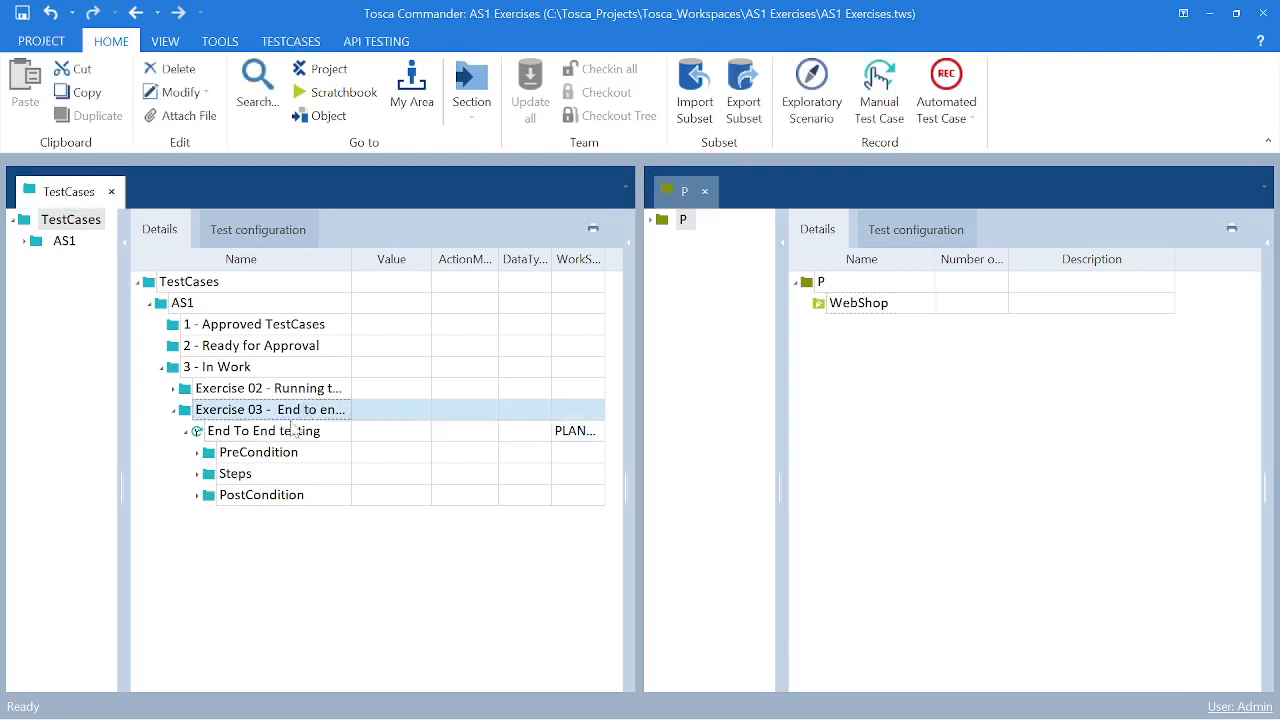
{"action": "left_click_drag", "start_coordinate": [272, 439], "coordinate": [851, 314]}
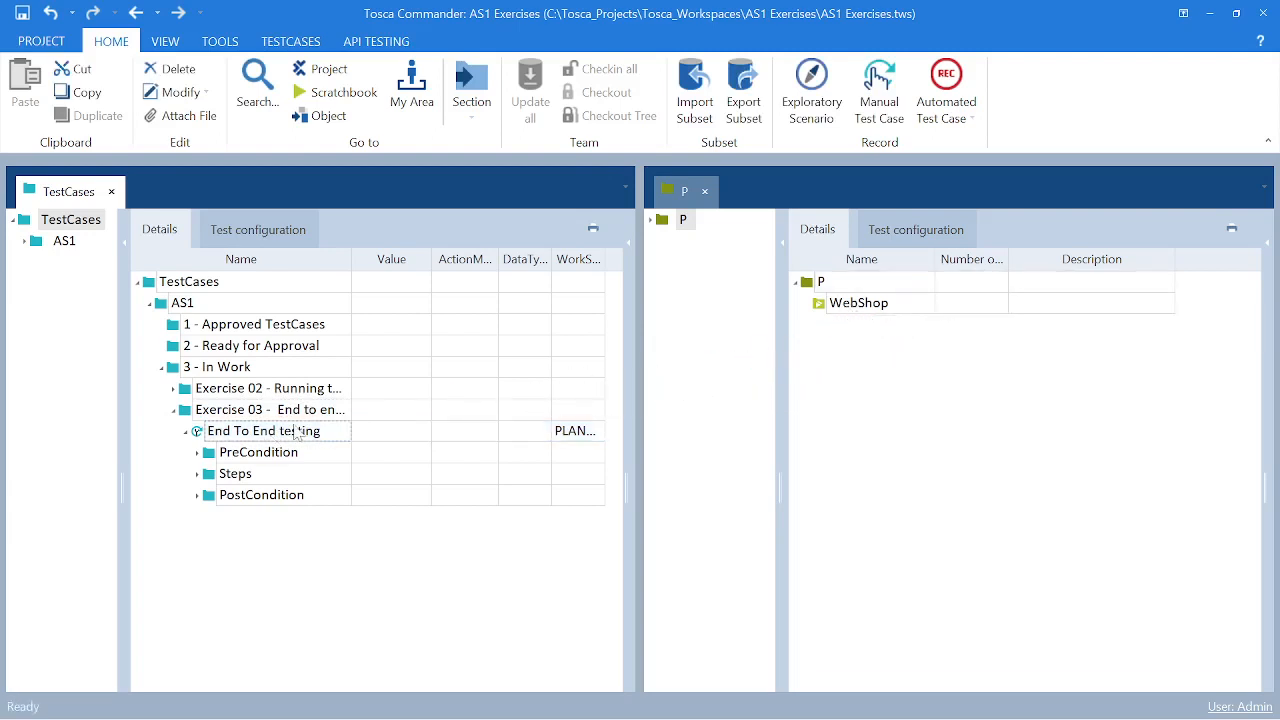
{"action": "left_click_drag", "start_coordinate": [291, 434], "coordinate": [626, 370]}
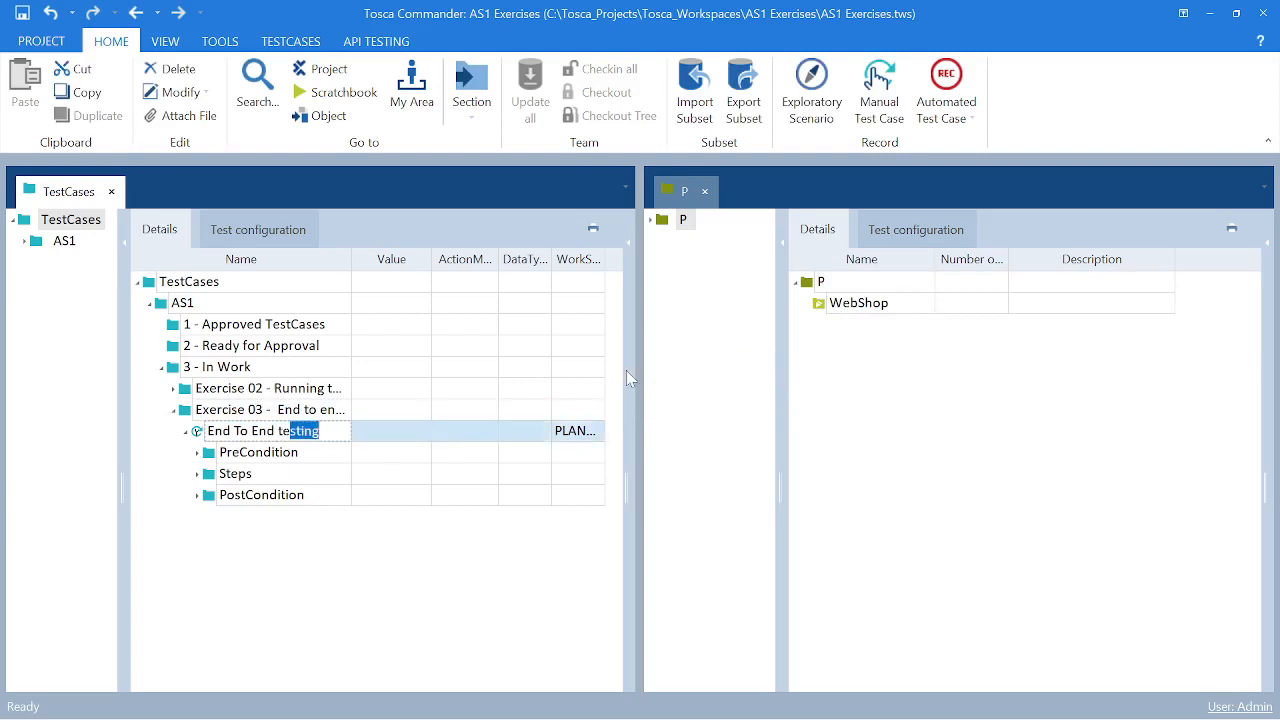
{"action": "left_click", "coordinate": [299, 414]}
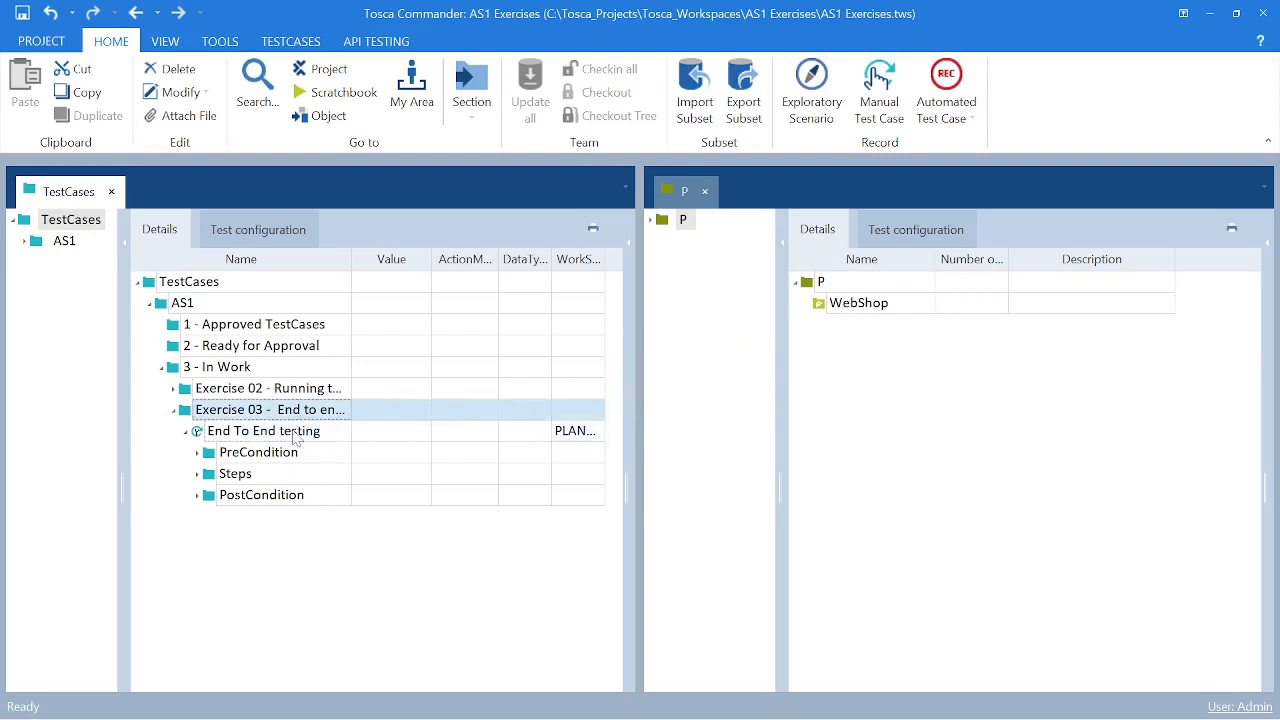
{"action": "left_click_drag", "start_coordinate": [294, 437], "coordinate": [846, 310]}
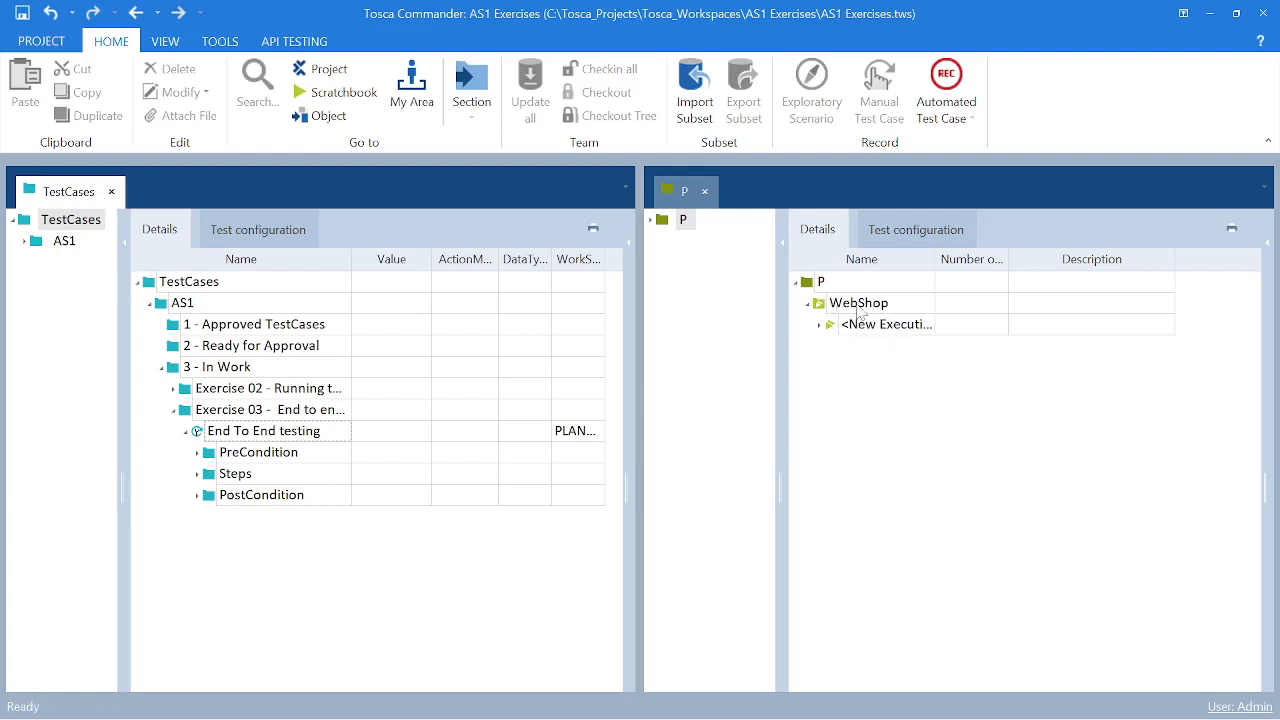
- Expand the new ExecutionList inside the WebShop folder to show its log and test case entries
{"action": "left_click", "coordinate": [818, 330]}
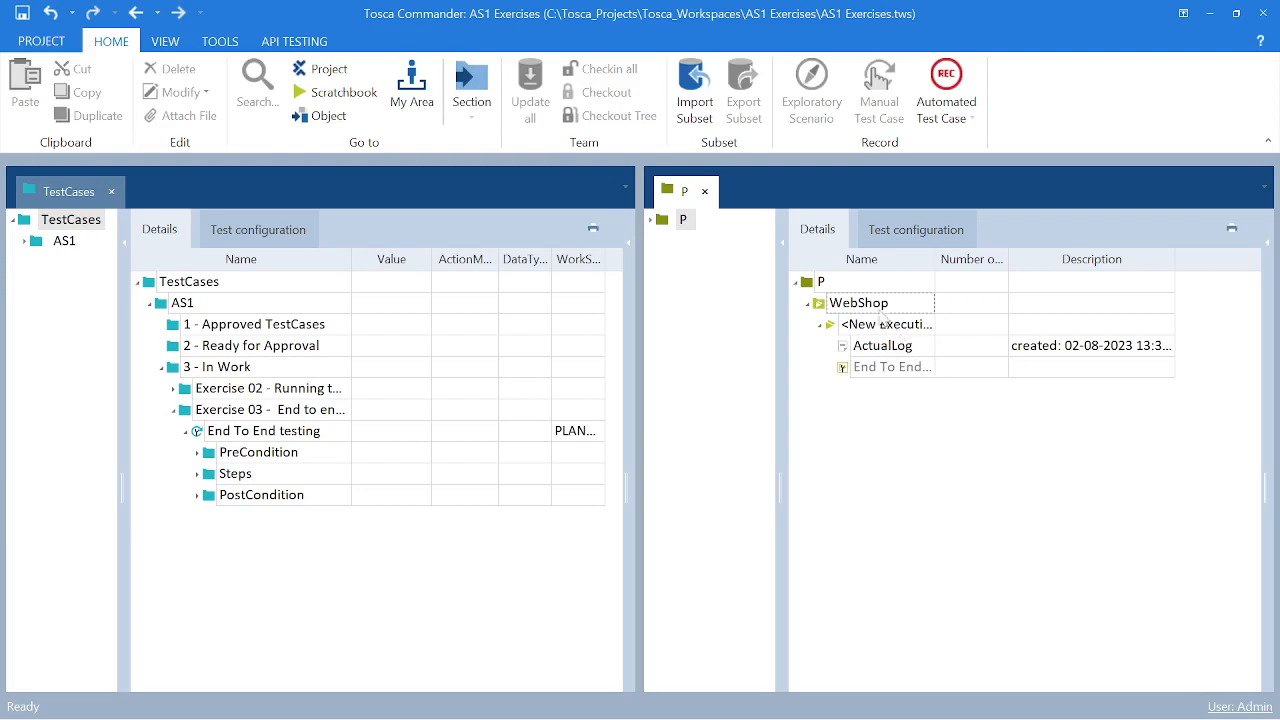
{"action": "right_click", "coordinate": [847, 306]}
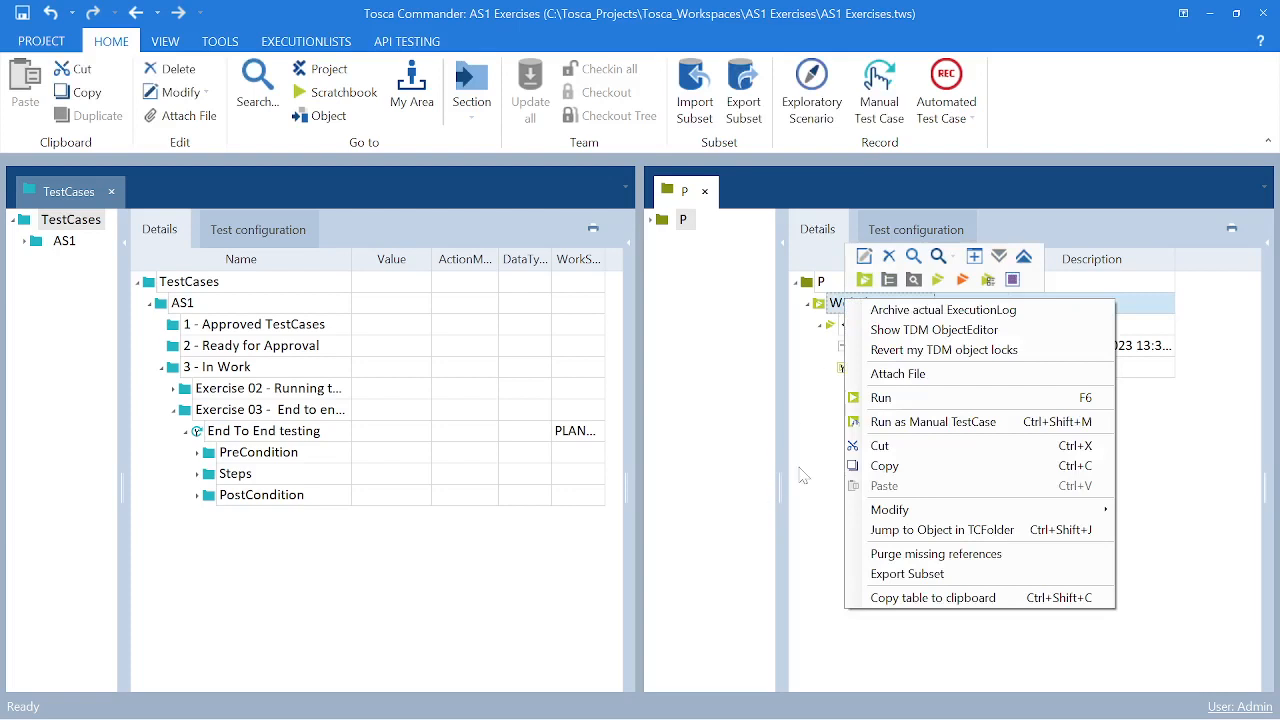
{"action": "mouse_move", "coordinate": [870, 714]}
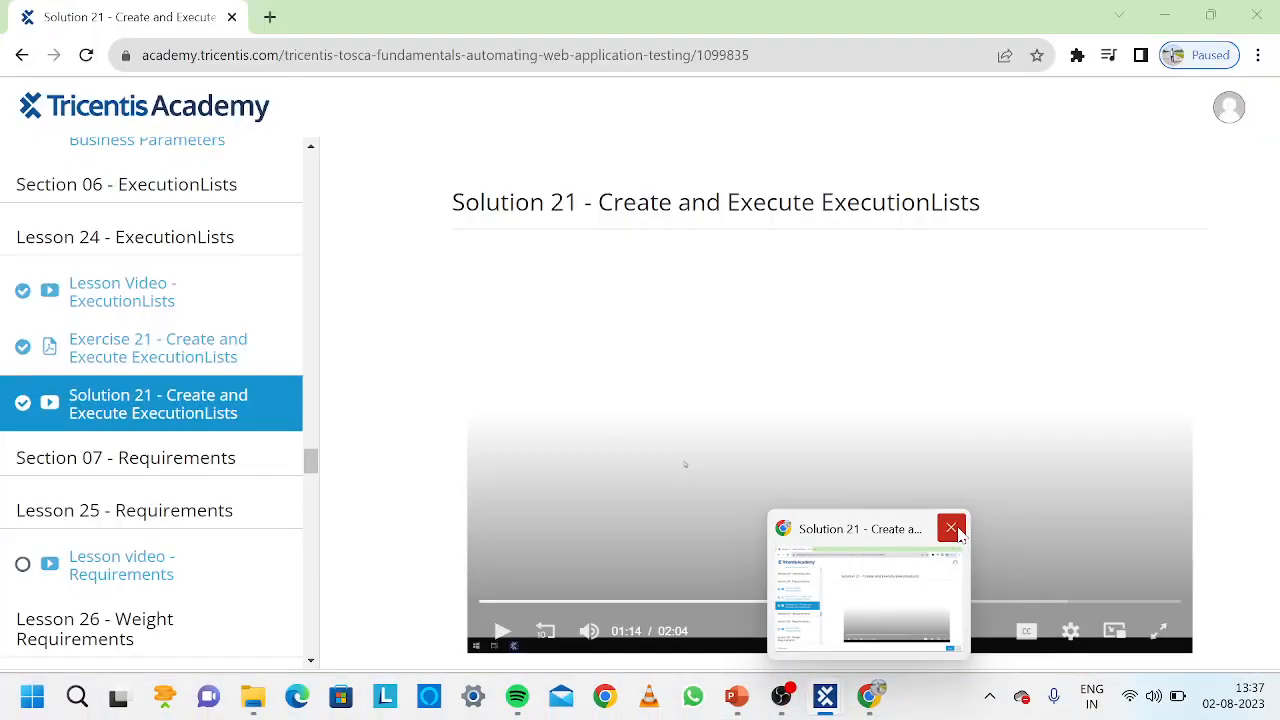
- Close the Tricentis Academy browser window, run the new ExecutionList against the Demo Web Shop, and return to Tosca Commander
{"action": "left_click", "coordinate": [957, 531]}
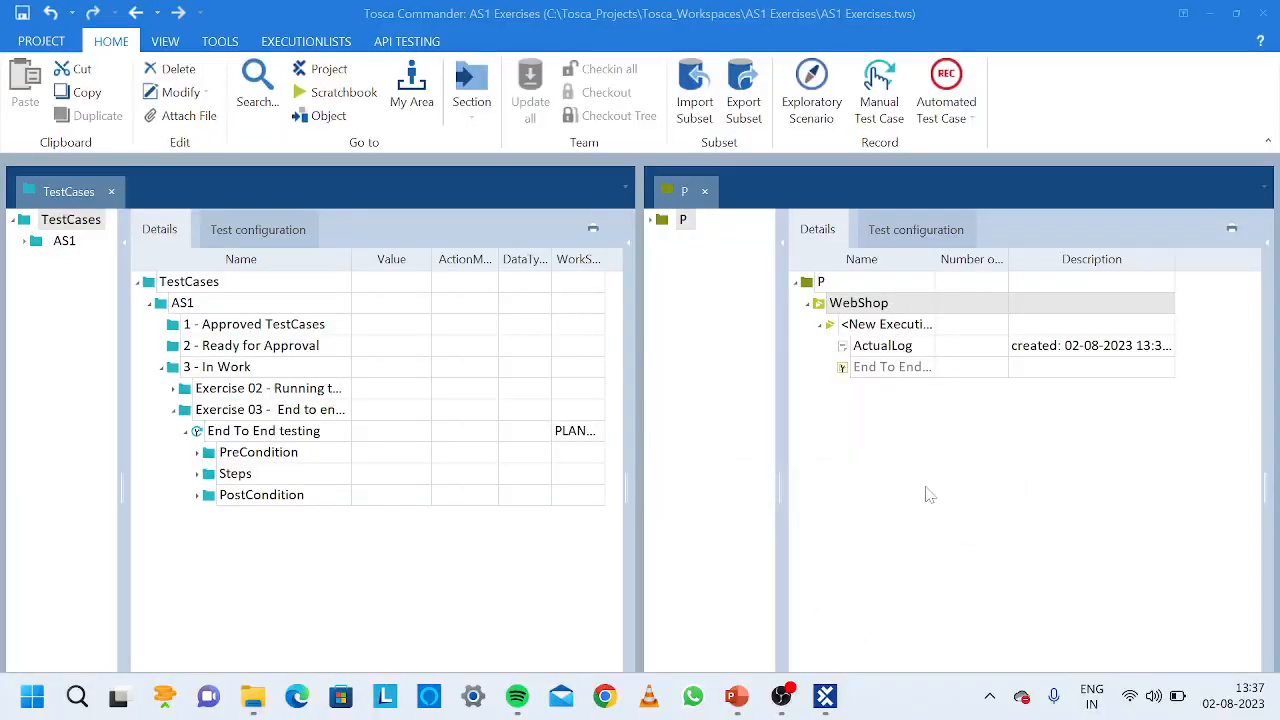
{"action": "right_click", "coordinate": [882, 328]}
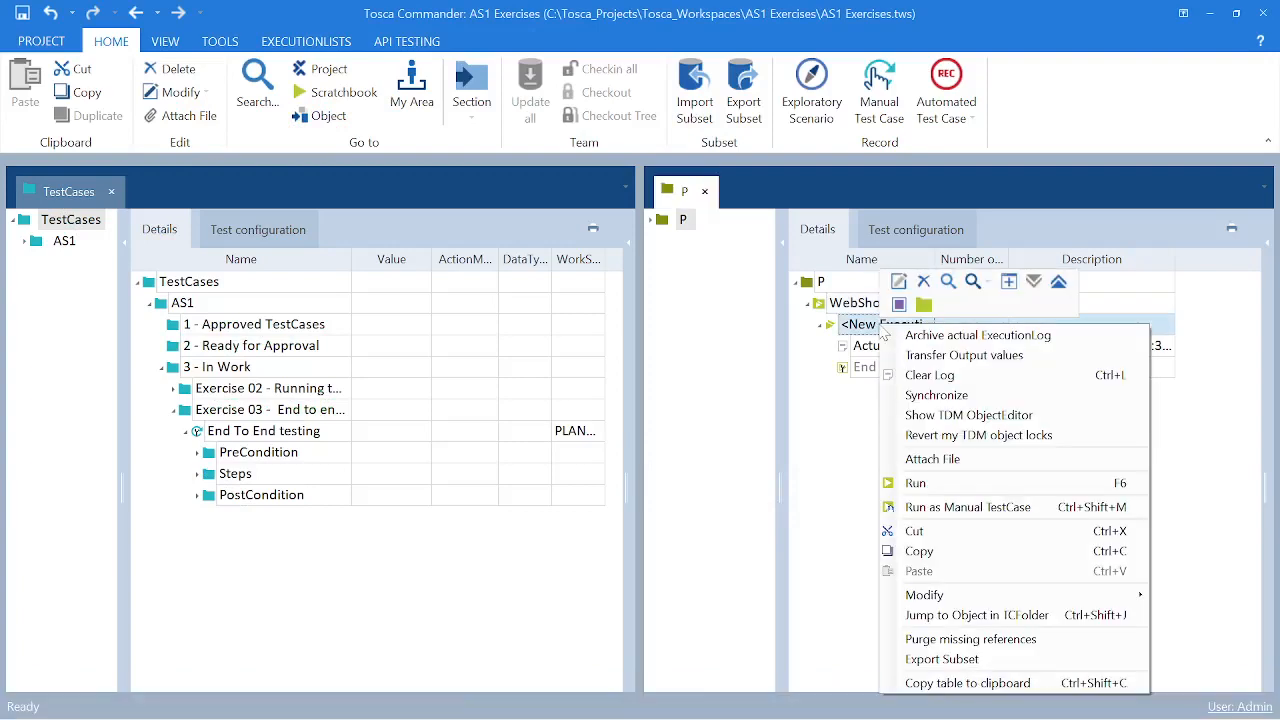
{"action": "right_click", "coordinate": [859, 305]}
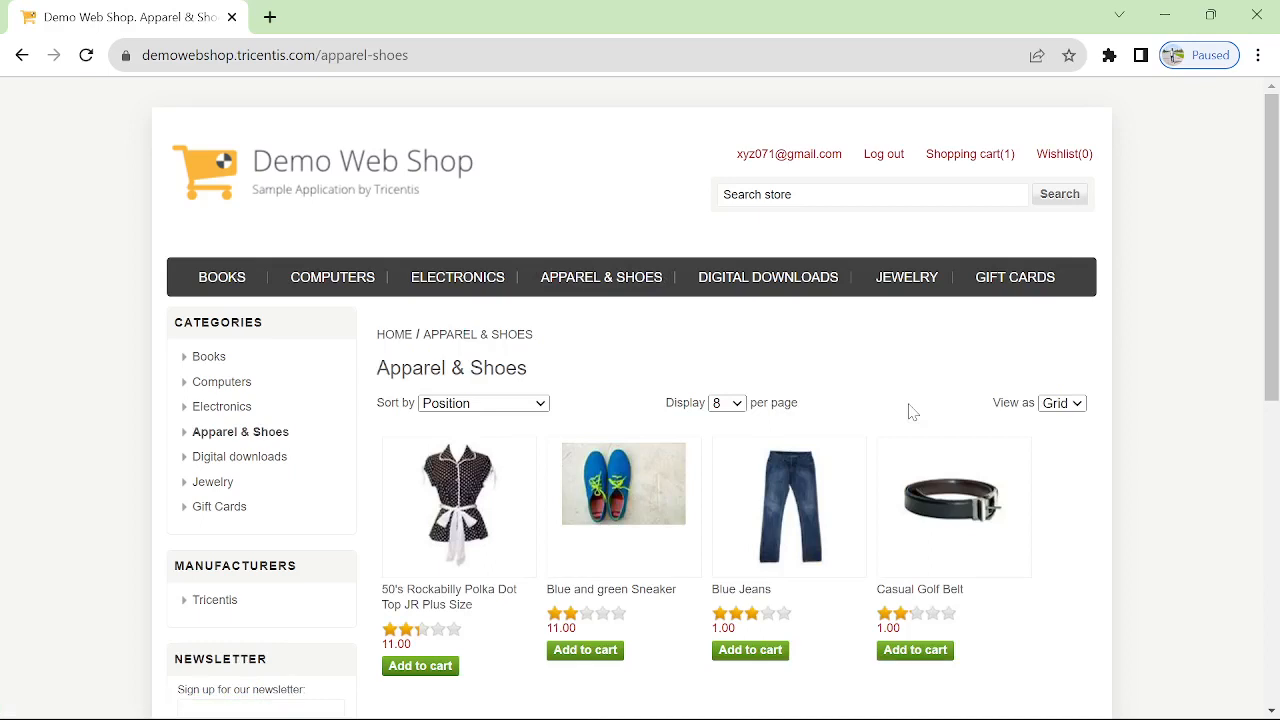
{"action": "mouse_move", "coordinate": [448, 718]}
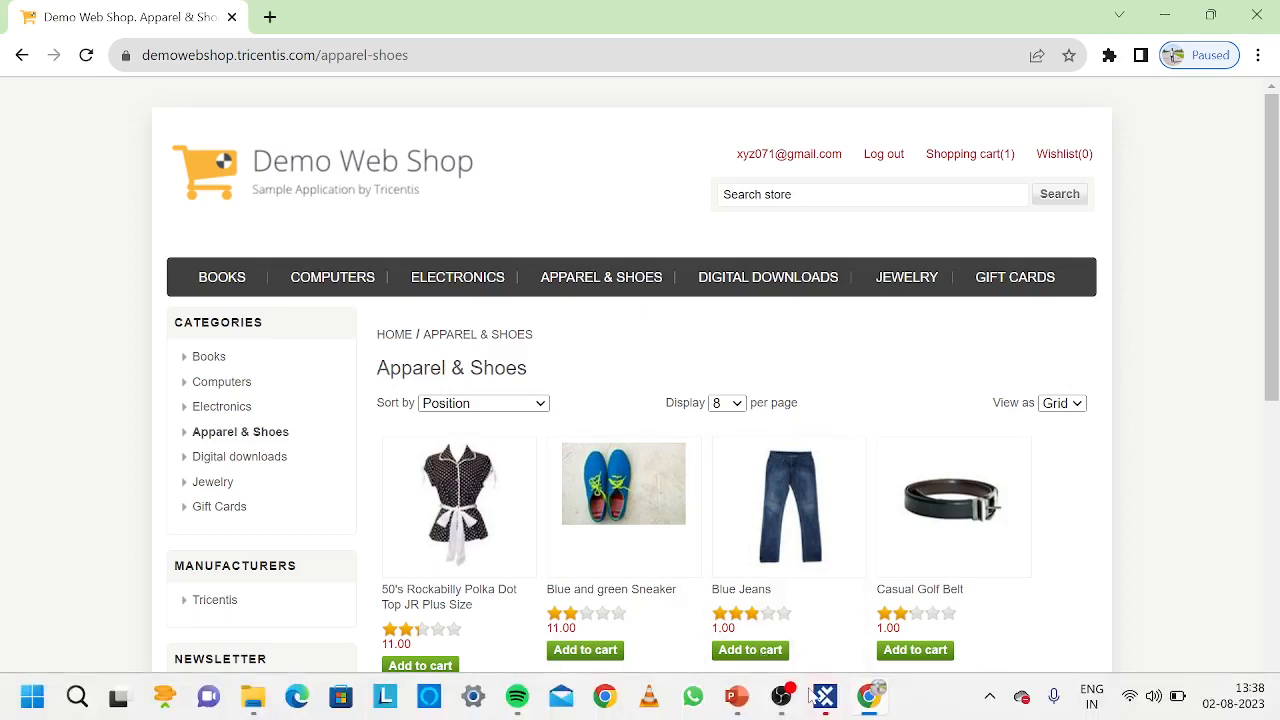
{"action": "mouse_move", "coordinate": [825, 697]}
{"action": "left_click", "coordinate": [724, 598]}
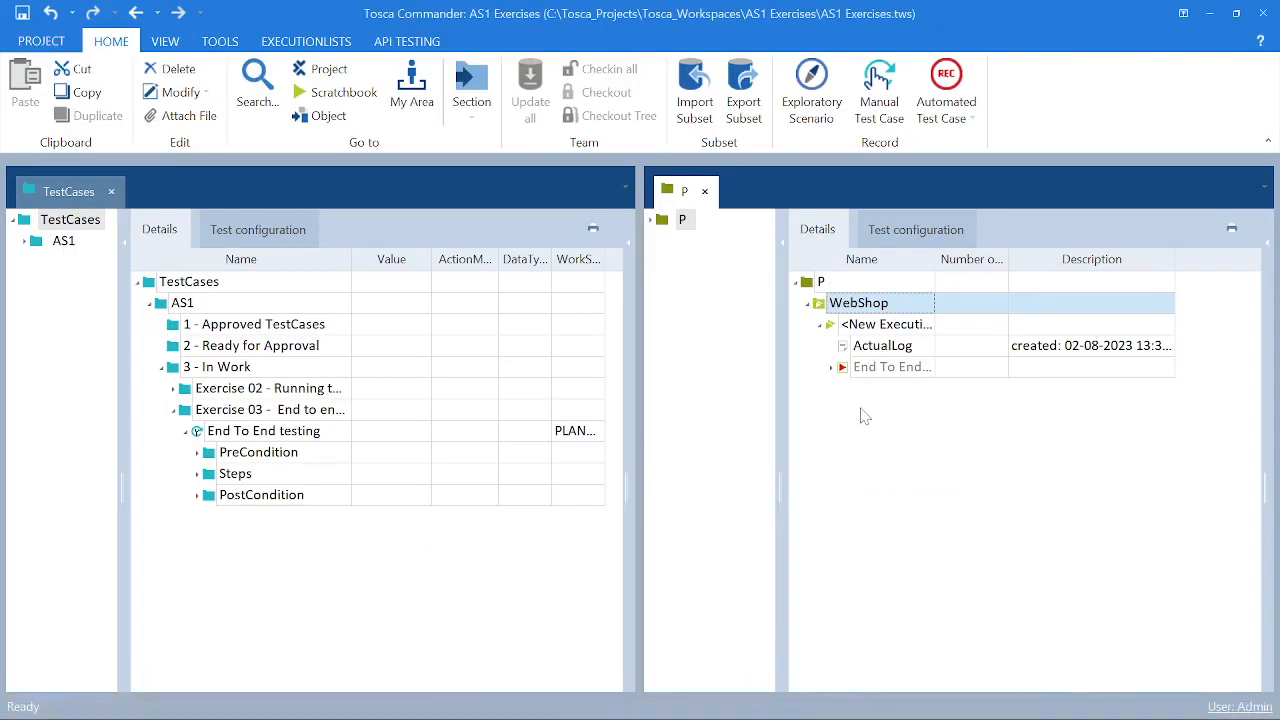
- Expand the End To End testing execution log down to the Jeans Selection test step
{"action": "left_click", "coordinate": [779, 245]}
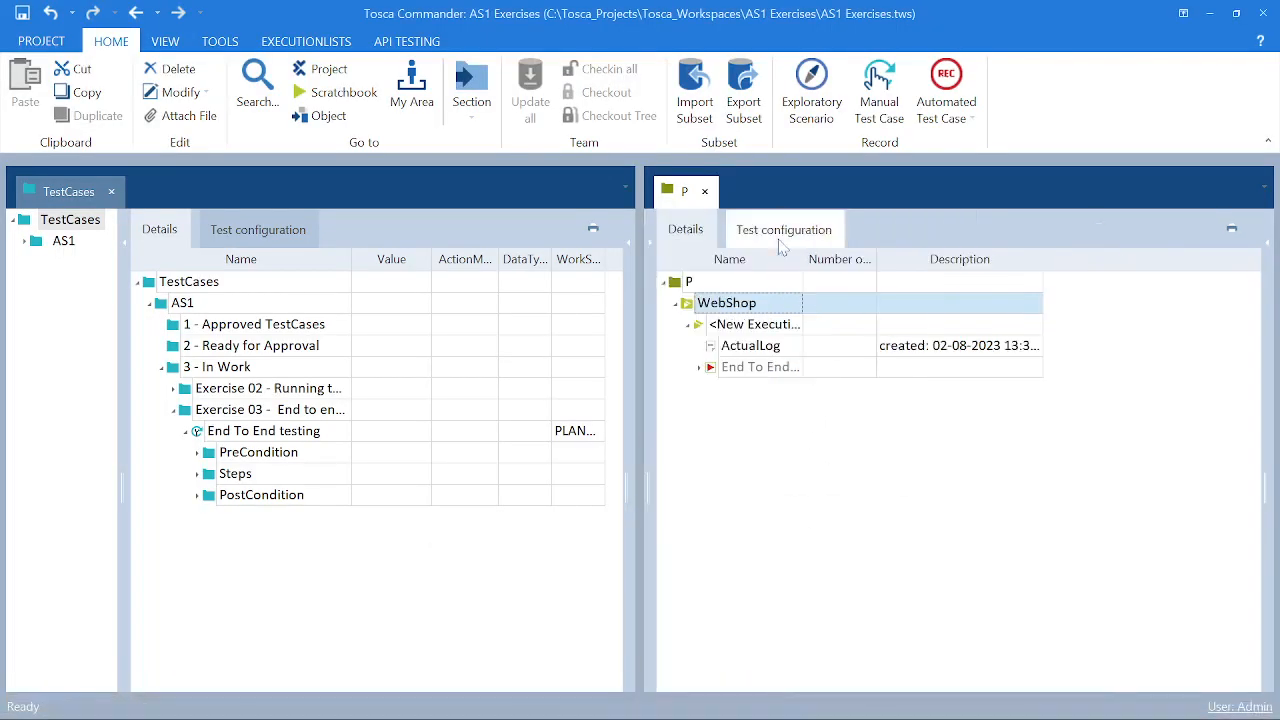
{"action": "left_click", "coordinate": [699, 368]}
{"action": "left_click", "coordinate": [710, 389]}
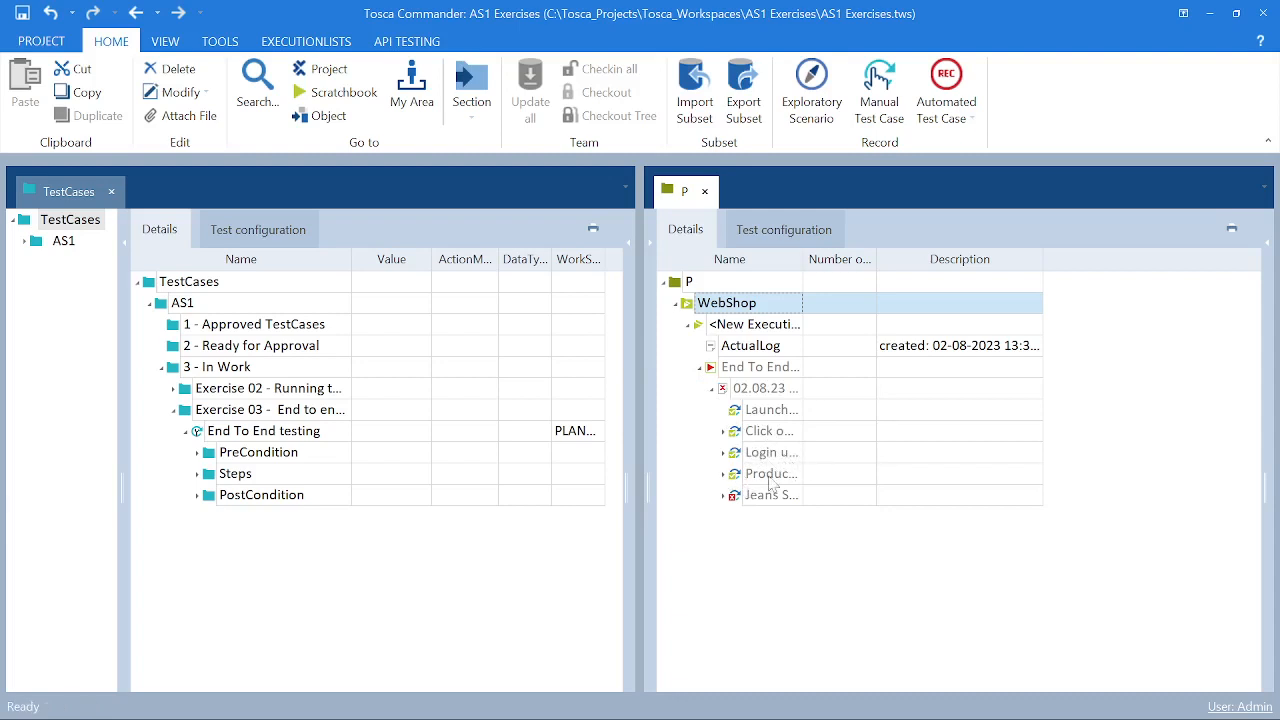
{"action": "left_click", "coordinate": [724, 496]}
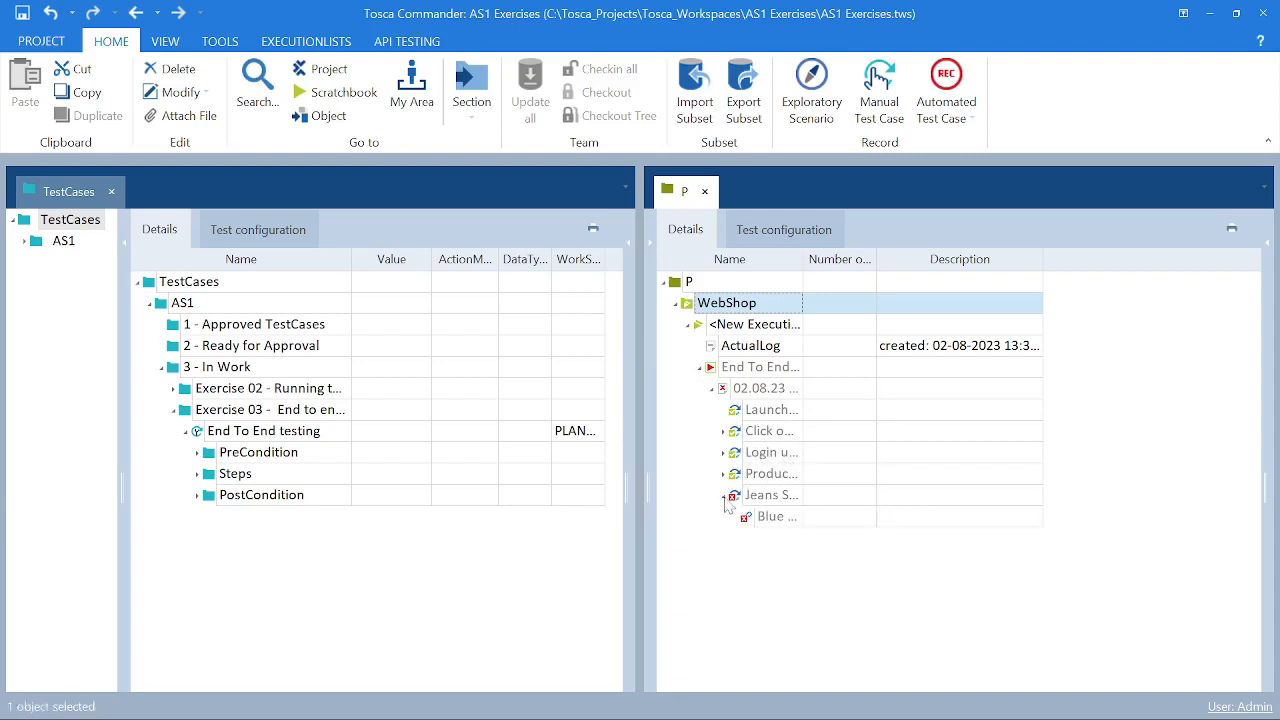
- Open the Blue Jeans execution log entry under Jeans Selection in its detailed log view
{"action": "left_click", "coordinate": [772, 519]}
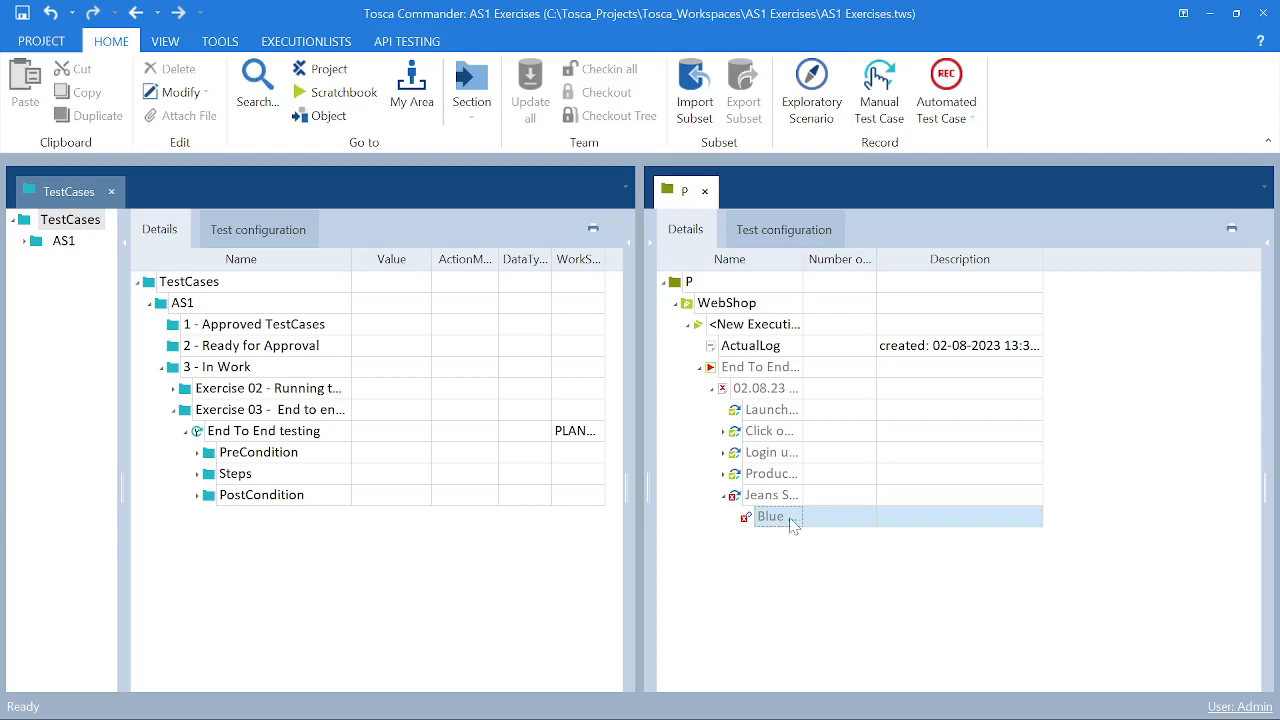
{"action": "left_click", "coordinate": [790, 525]}
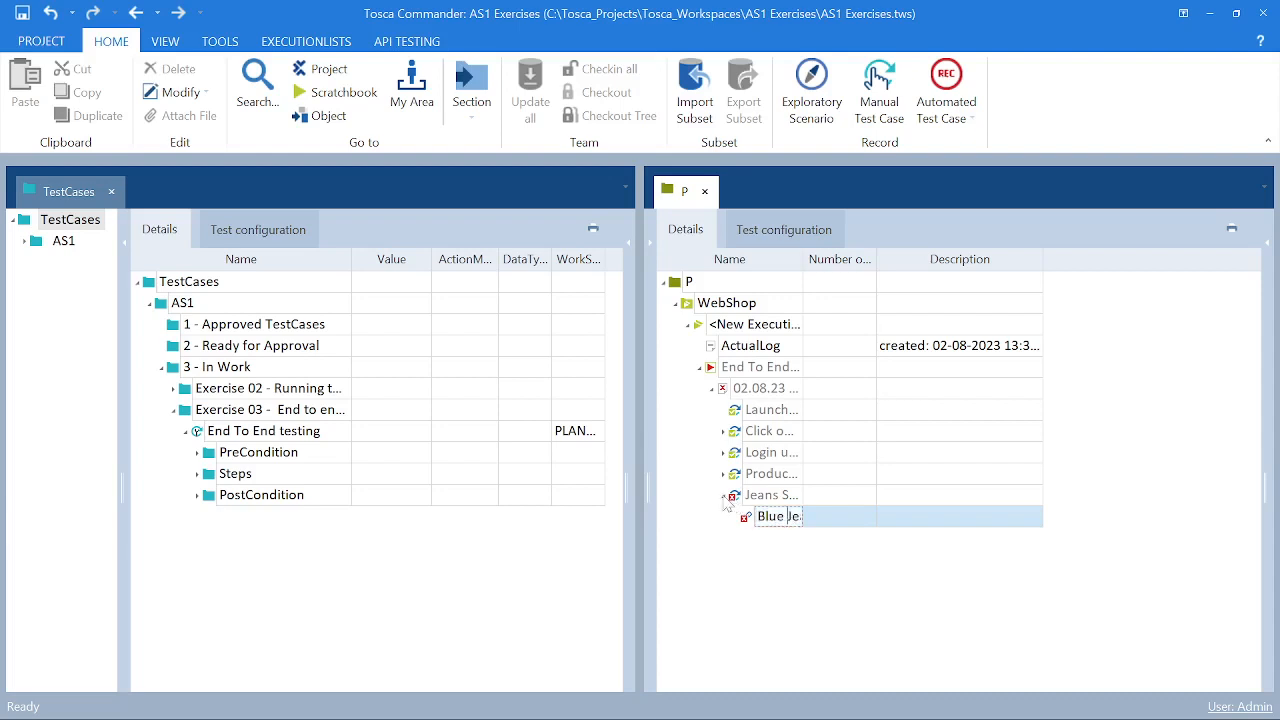
{"action": "left_click", "coordinate": [728, 500]}
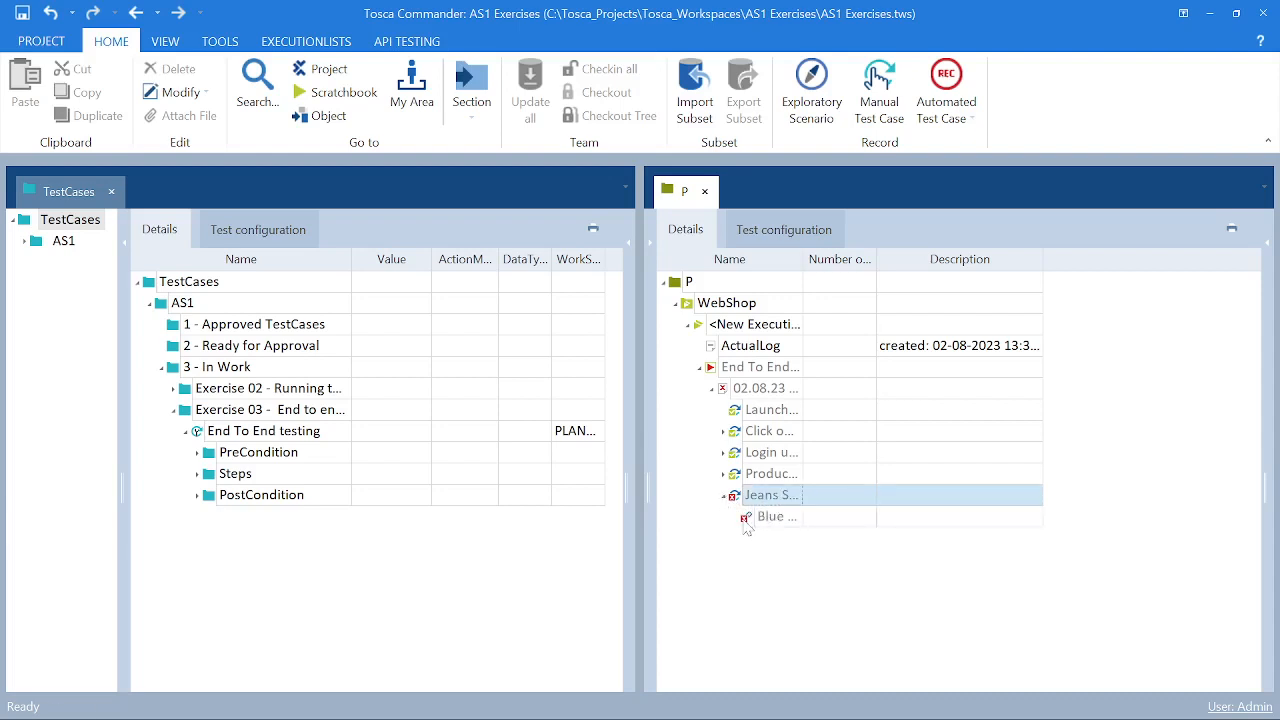
{"action": "double_click", "coordinate": [748, 520]}
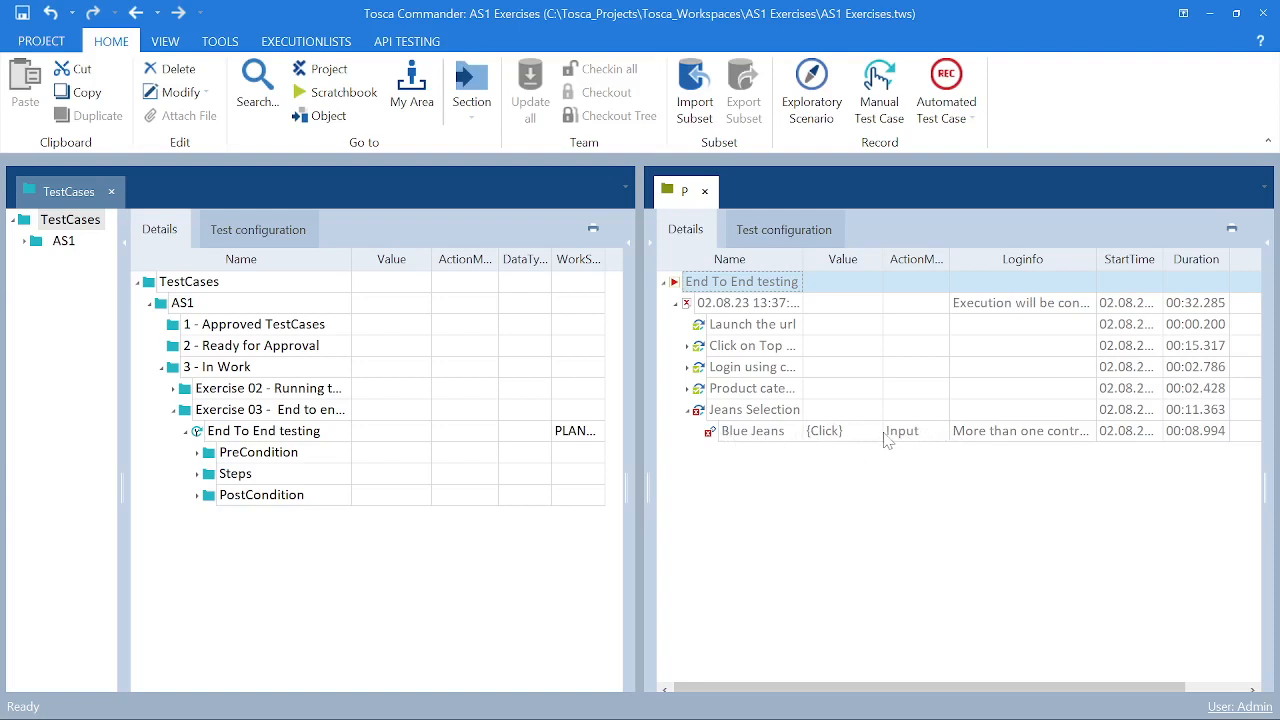
- Open and read the full Loginfo message of the failed Blue Jeans test step
{"action": "left_click", "coordinate": [1013, 440]}
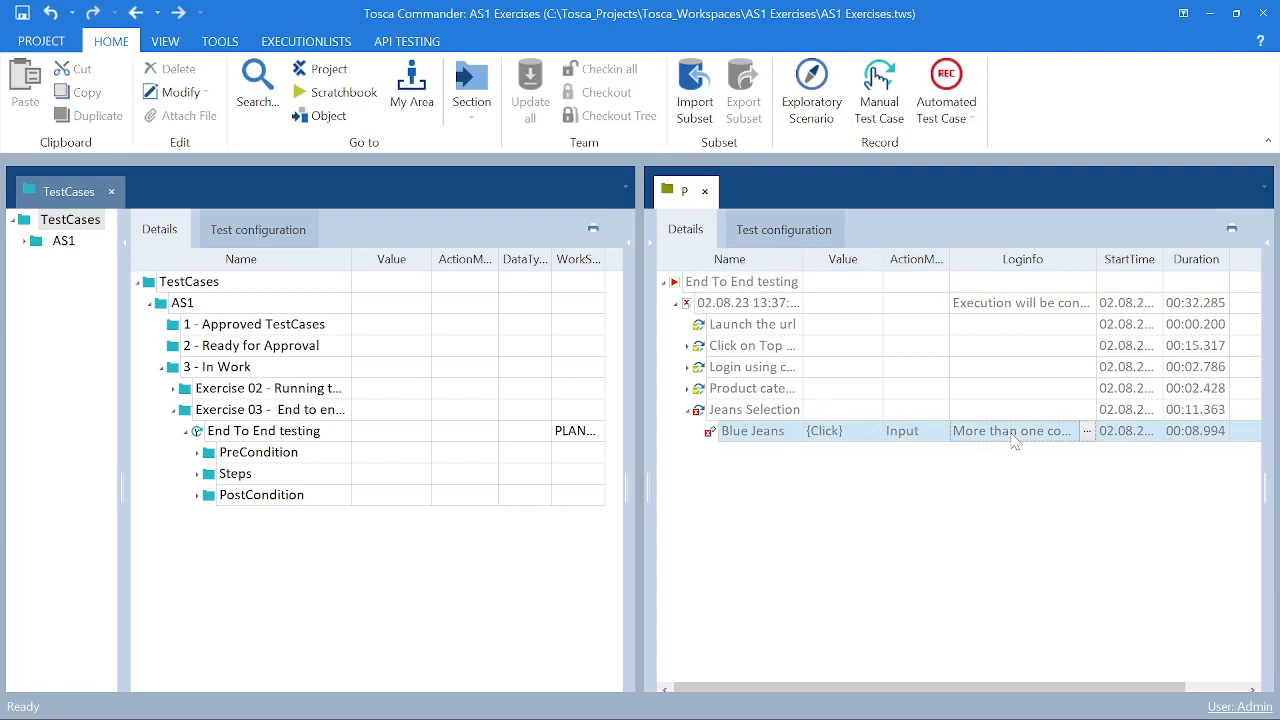
{"action": "left_click", "coordinate": [1087, 431]}
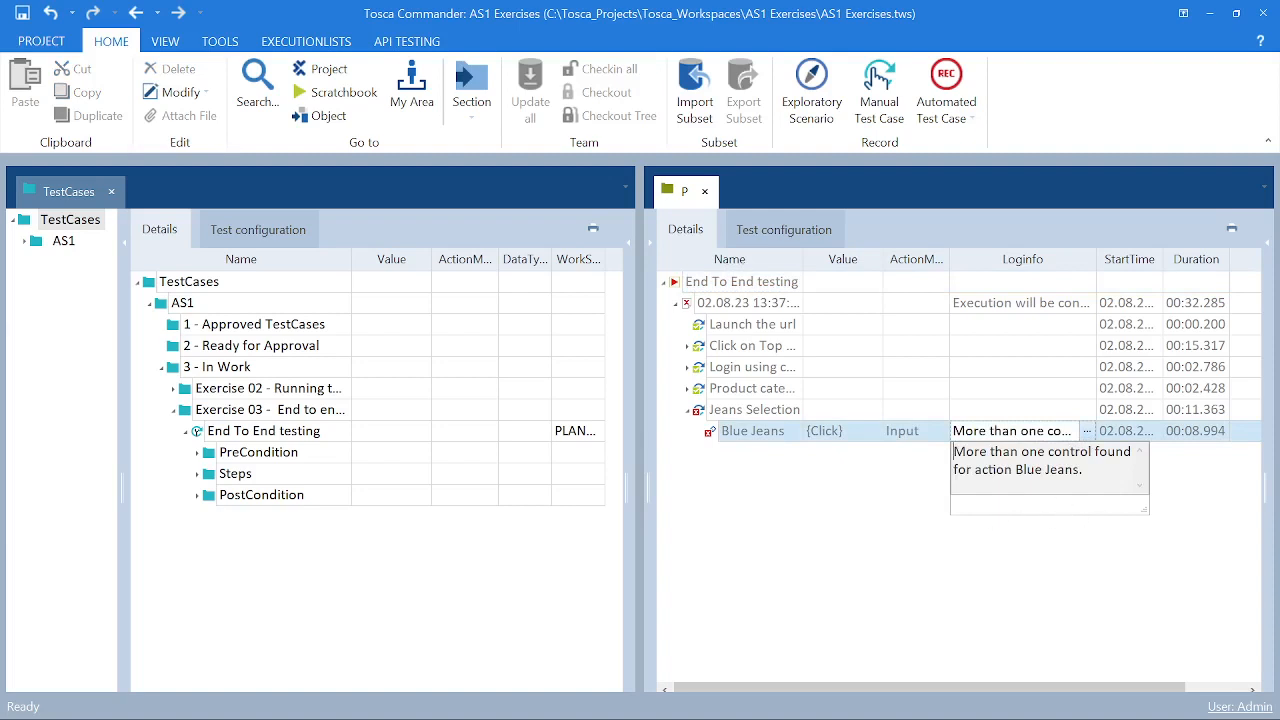
{"action": "left_click", "coordinate": [1070, 557]}
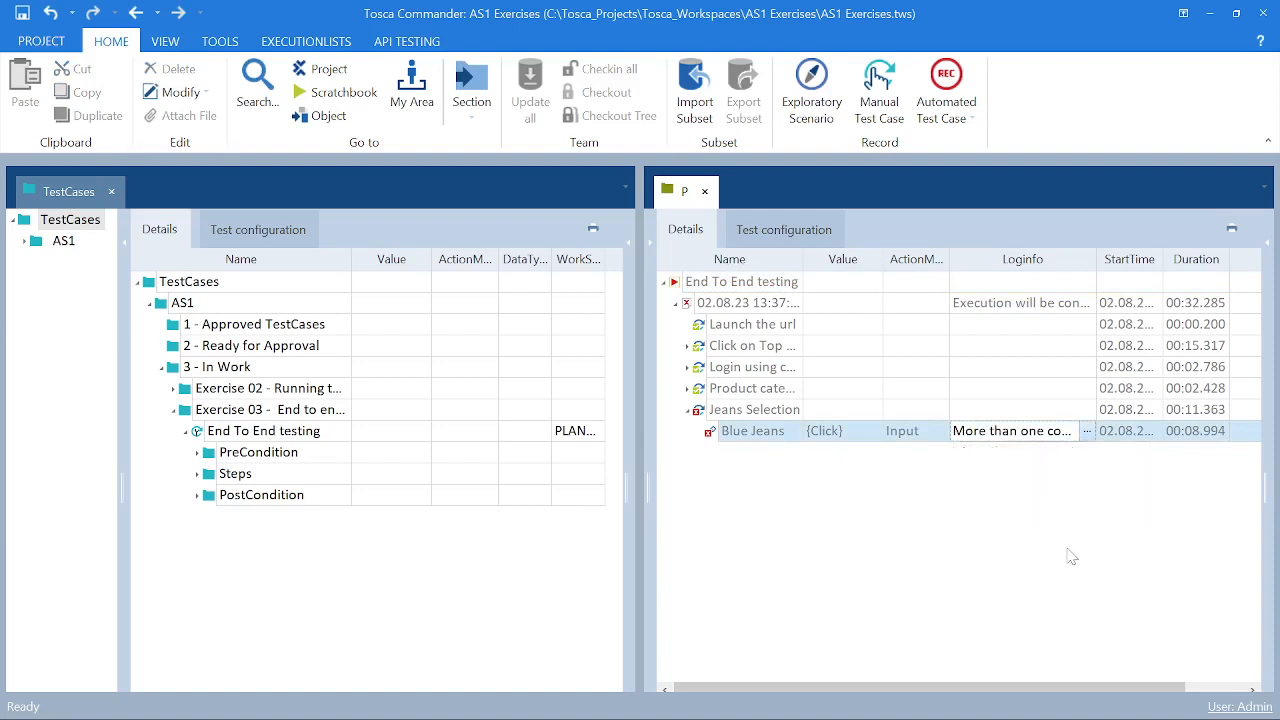
{"action": "left_click", "coordinate": [1146, 436]}
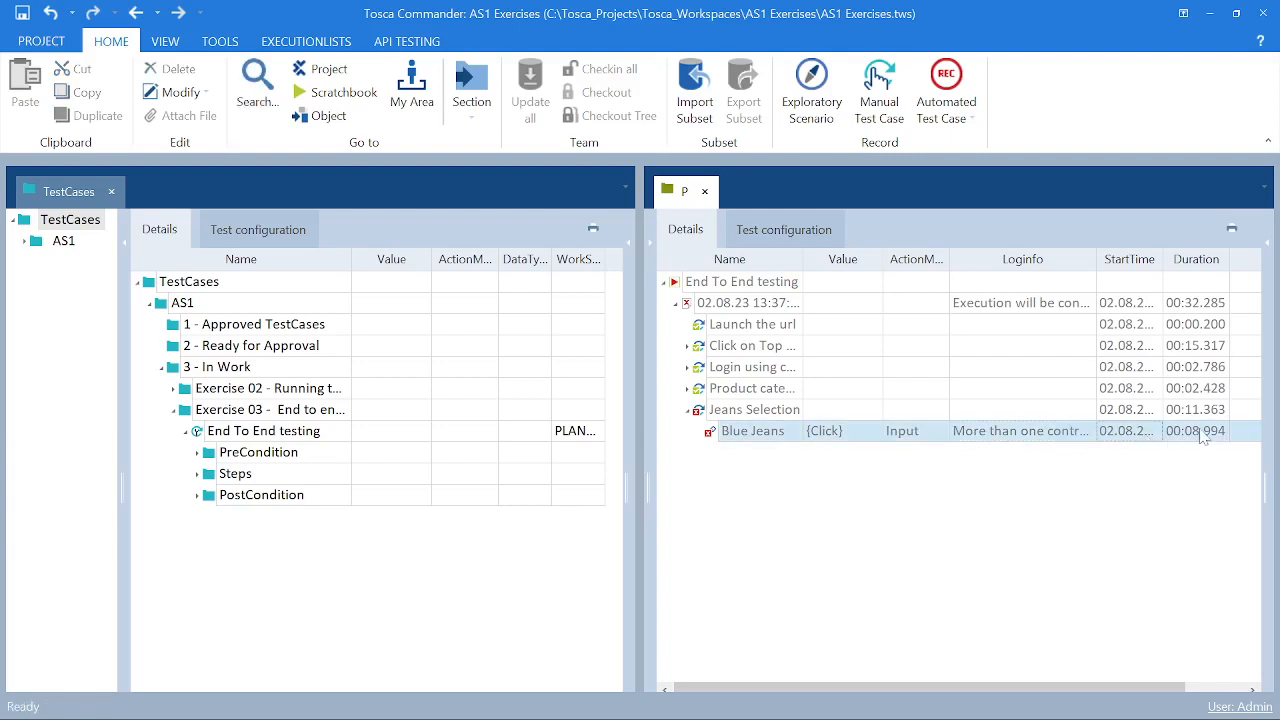